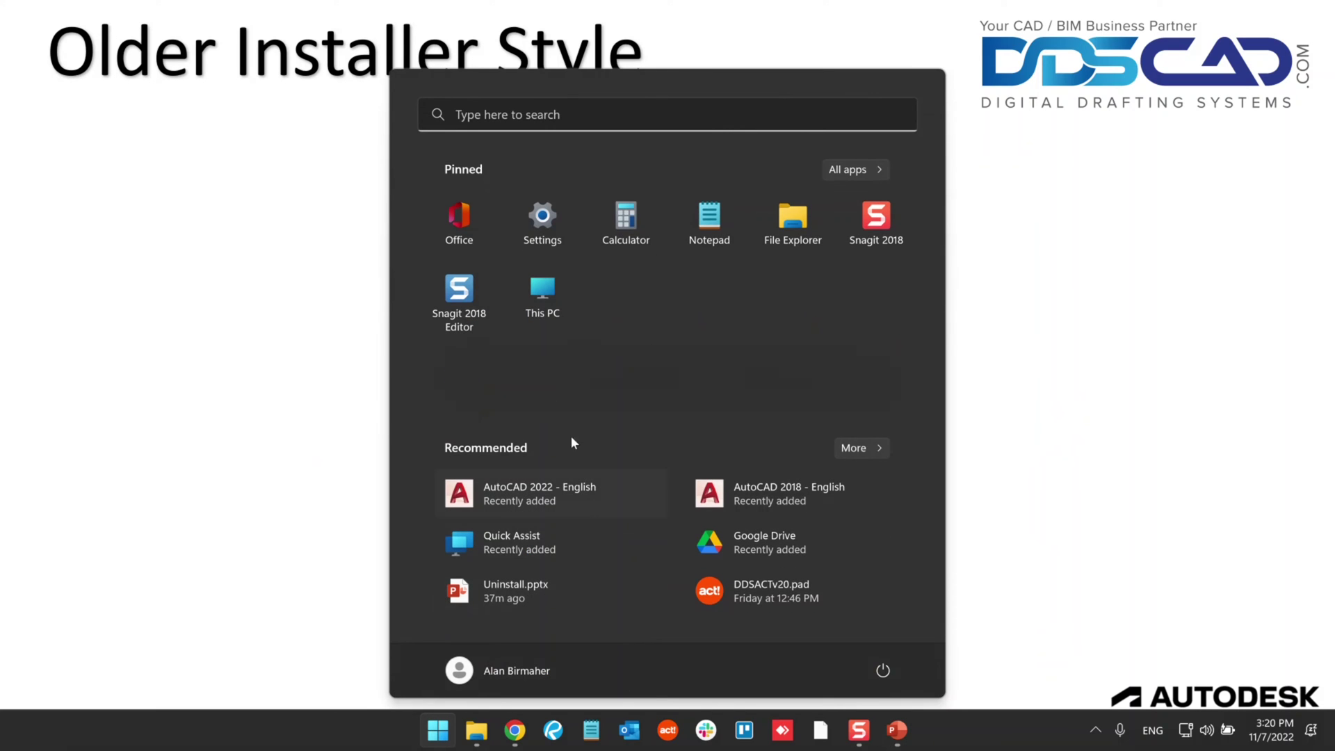
# From Start's All apps list, expand the Autodesk group and launch Uninstall Tool.
pyautogui.click(843, 174)
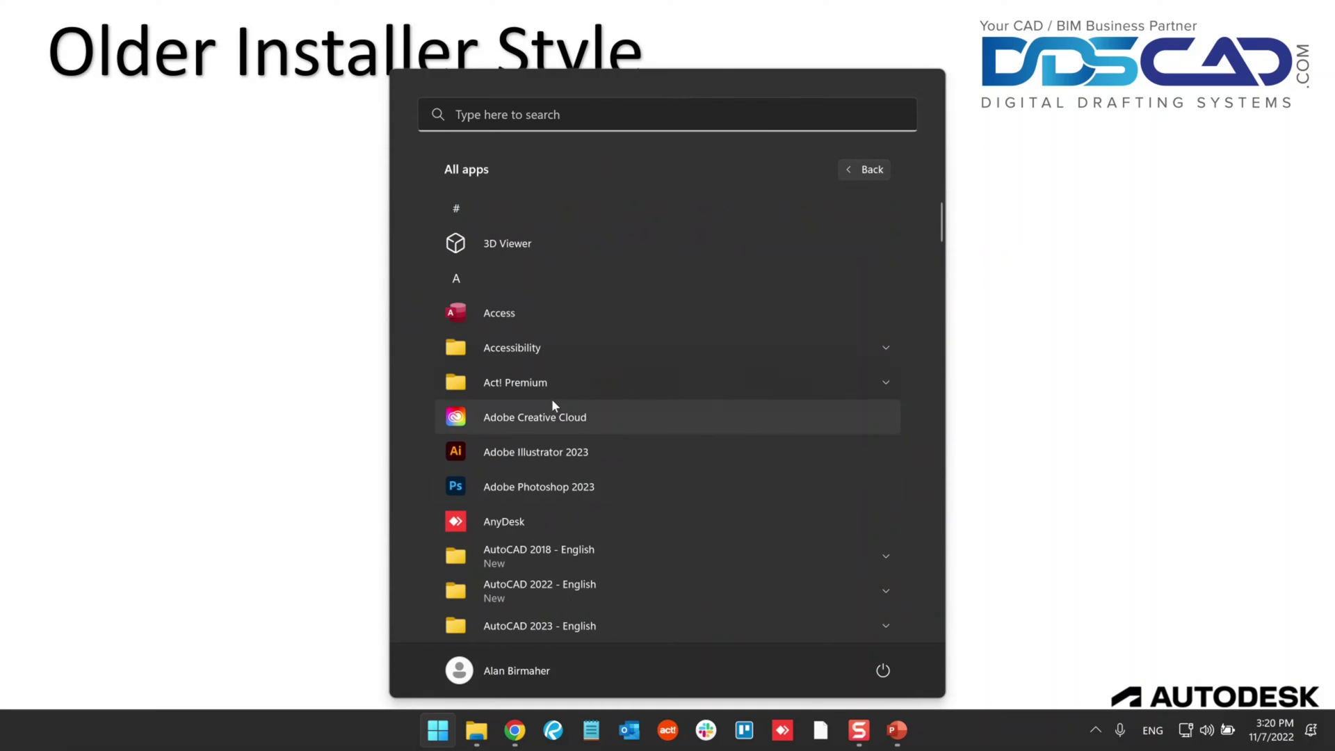
pyautogui.scroll(-3, 552, 405)
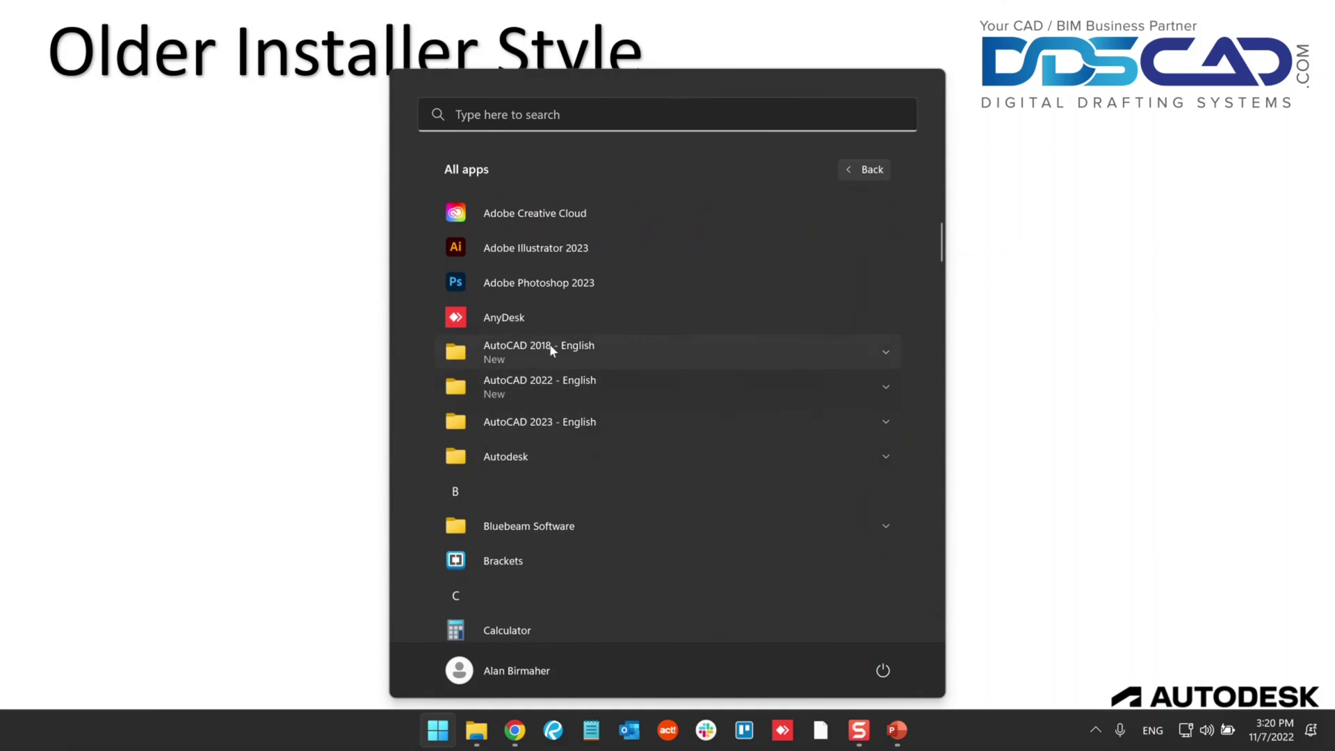
pyautogui.click(565, 461)
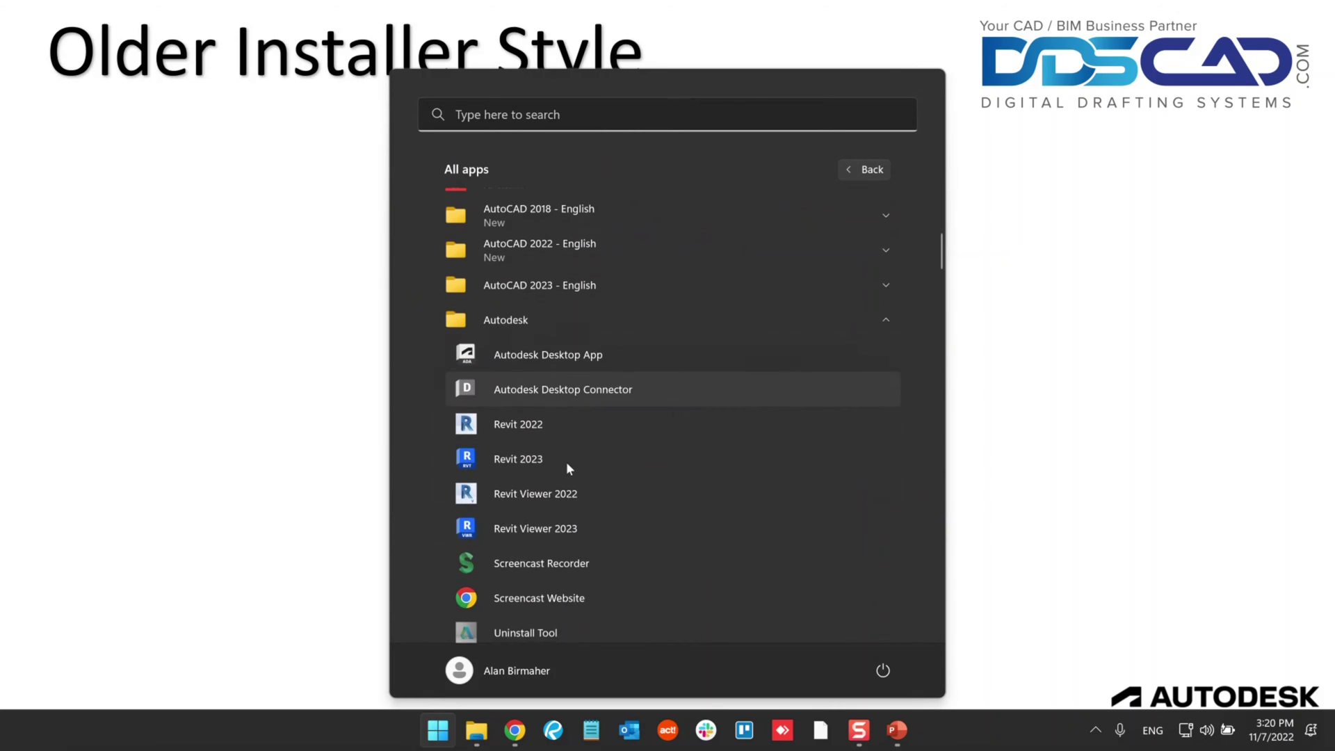
pyautogui.scroll(-2, 566, 461)
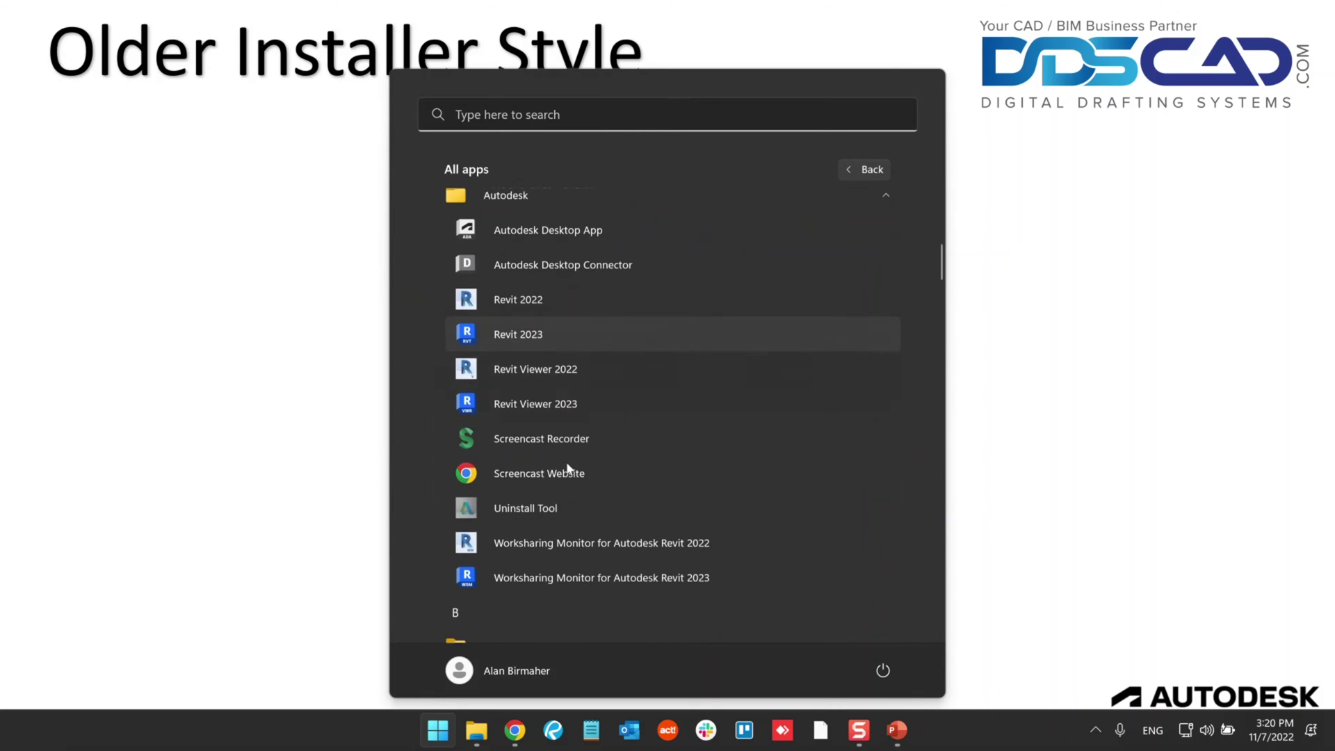
pyautogui.click(554, 498)
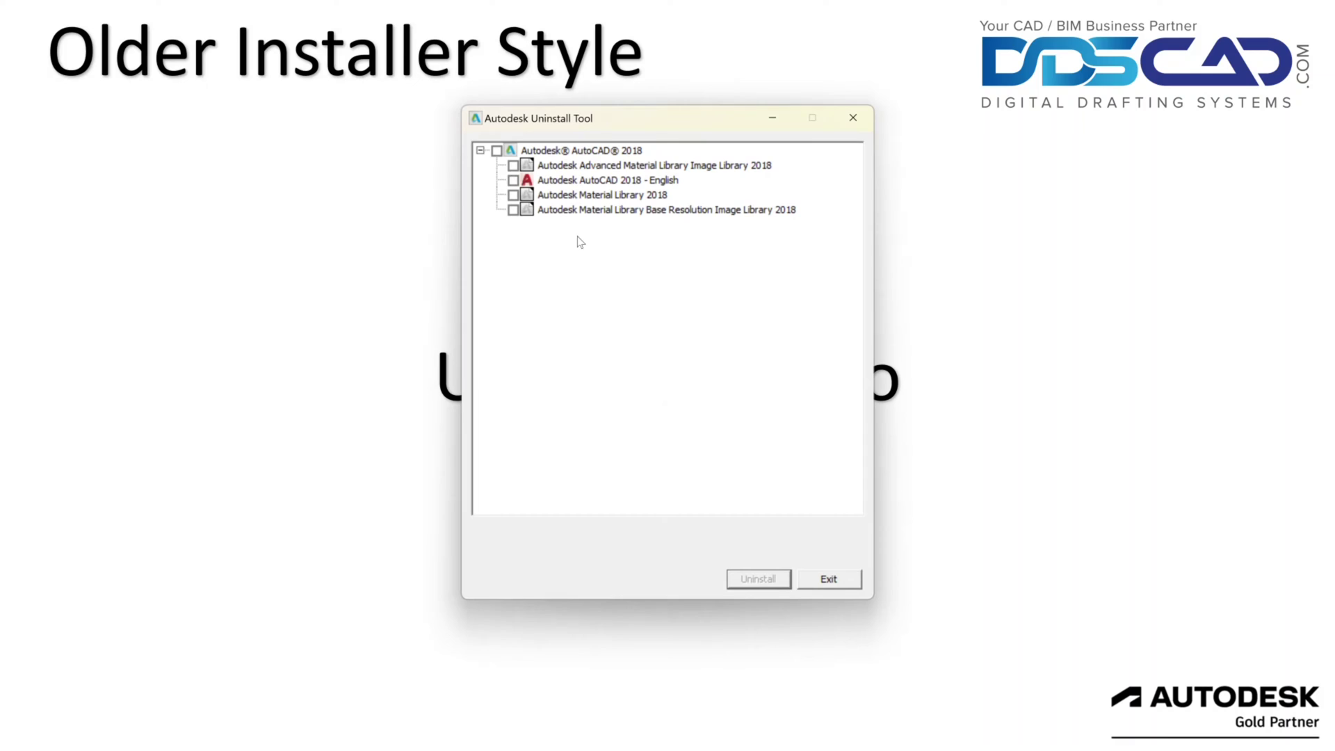
# Check Autodesk AutoCAD 2018 with all its components and uninstall them.
pyautogui.click(497, 151)
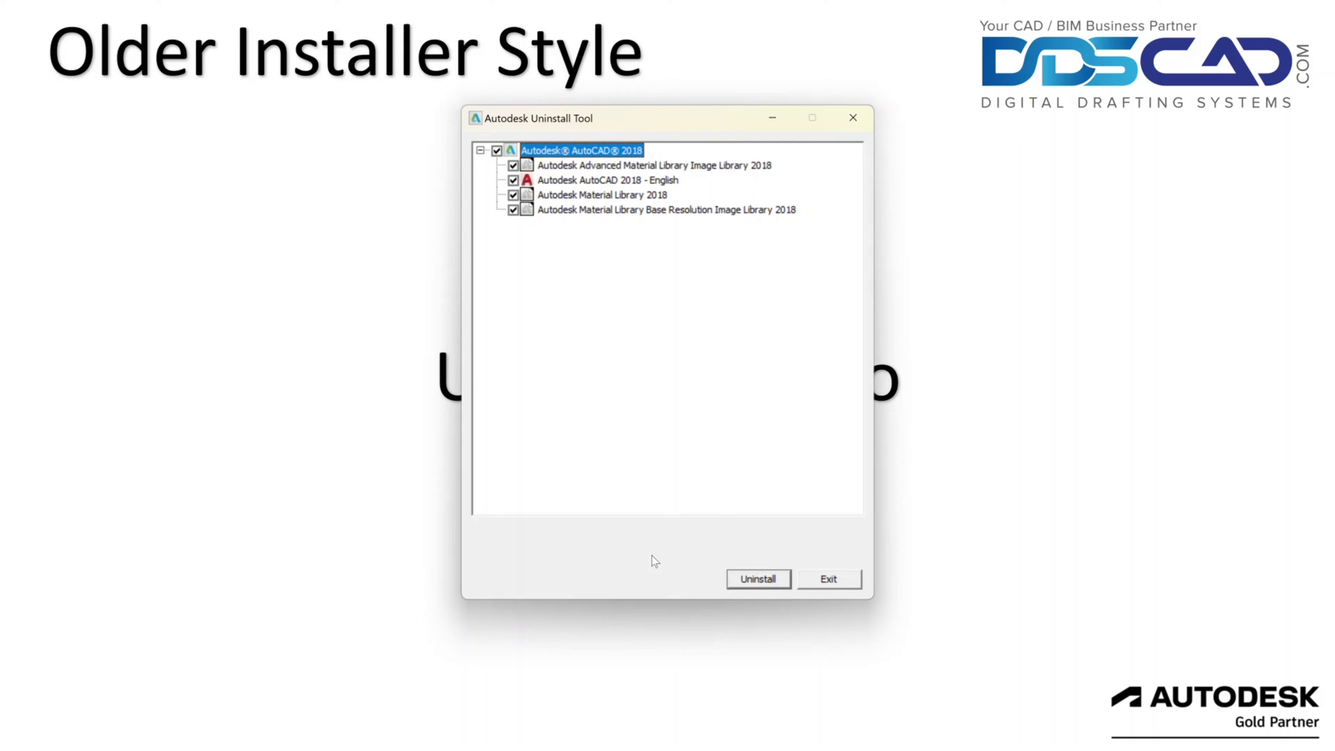
pyautogui.click(767, 582)
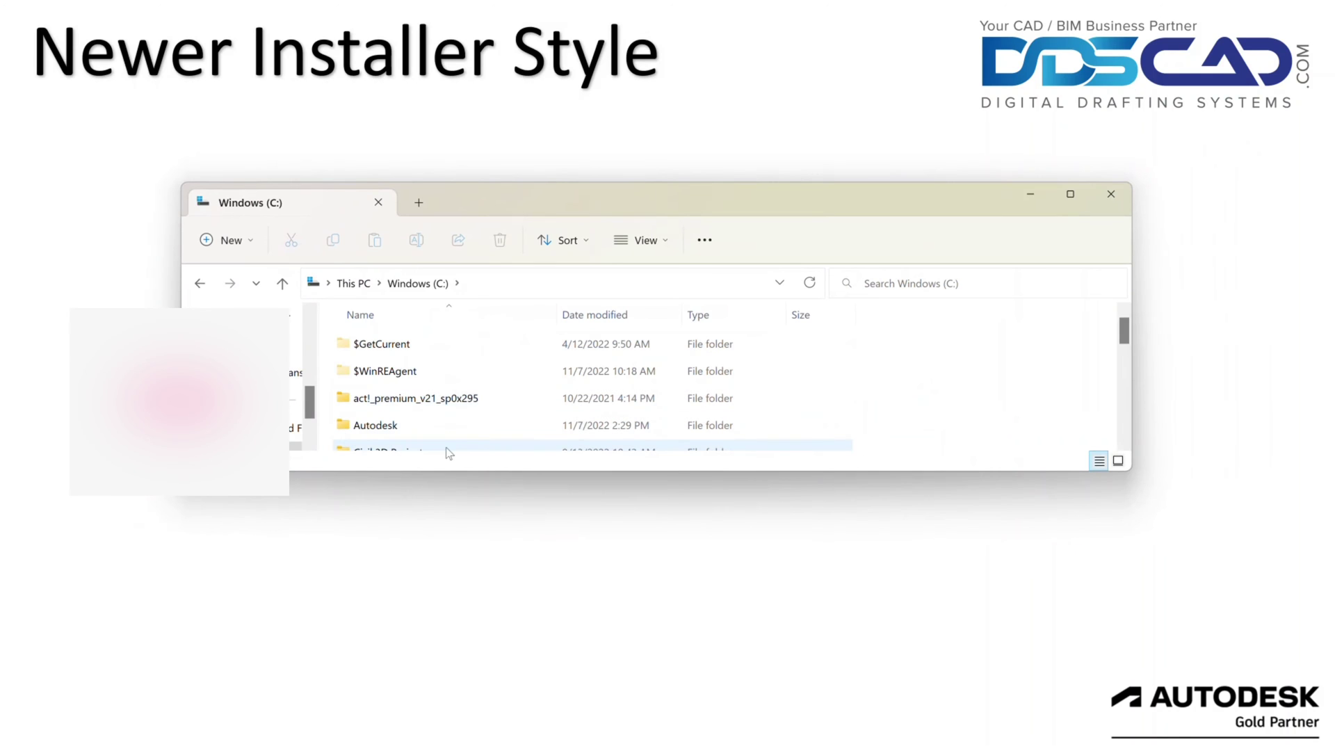
pyautogui.click(1070, 194)
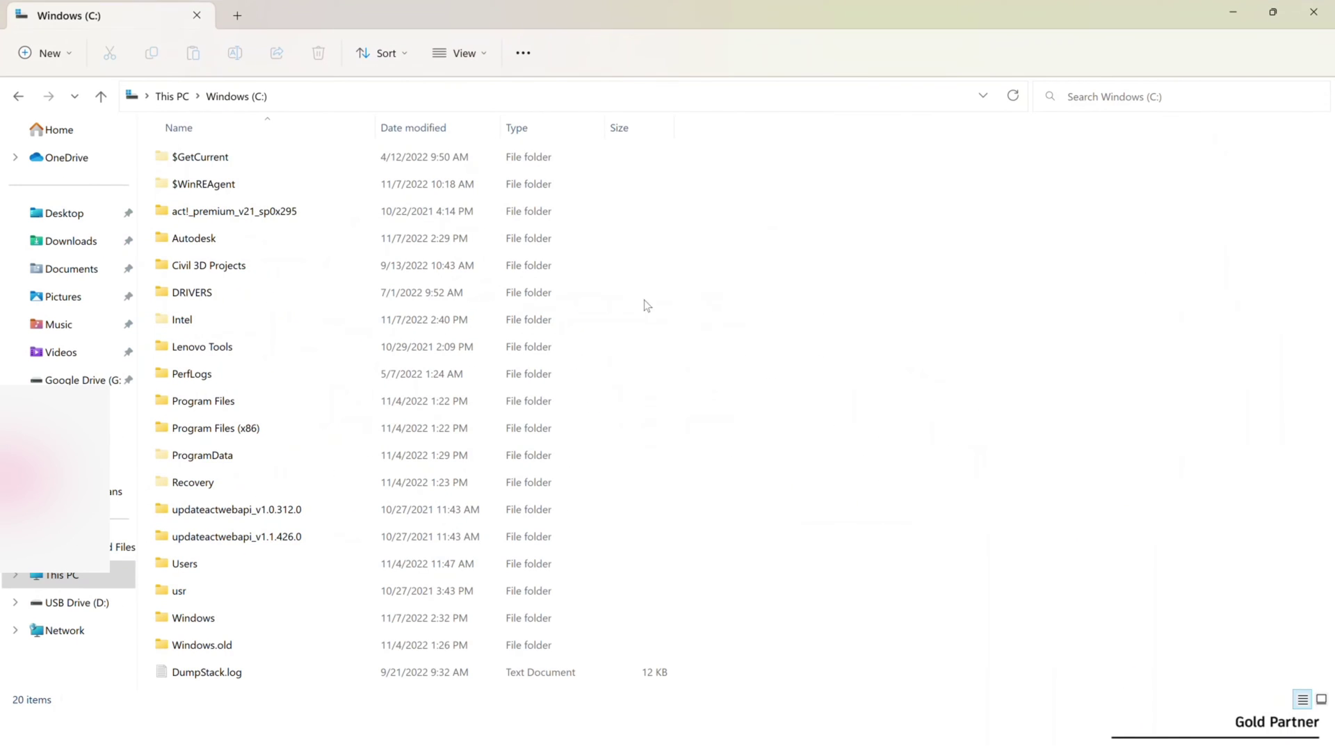
pyautogui.click(273, 456)
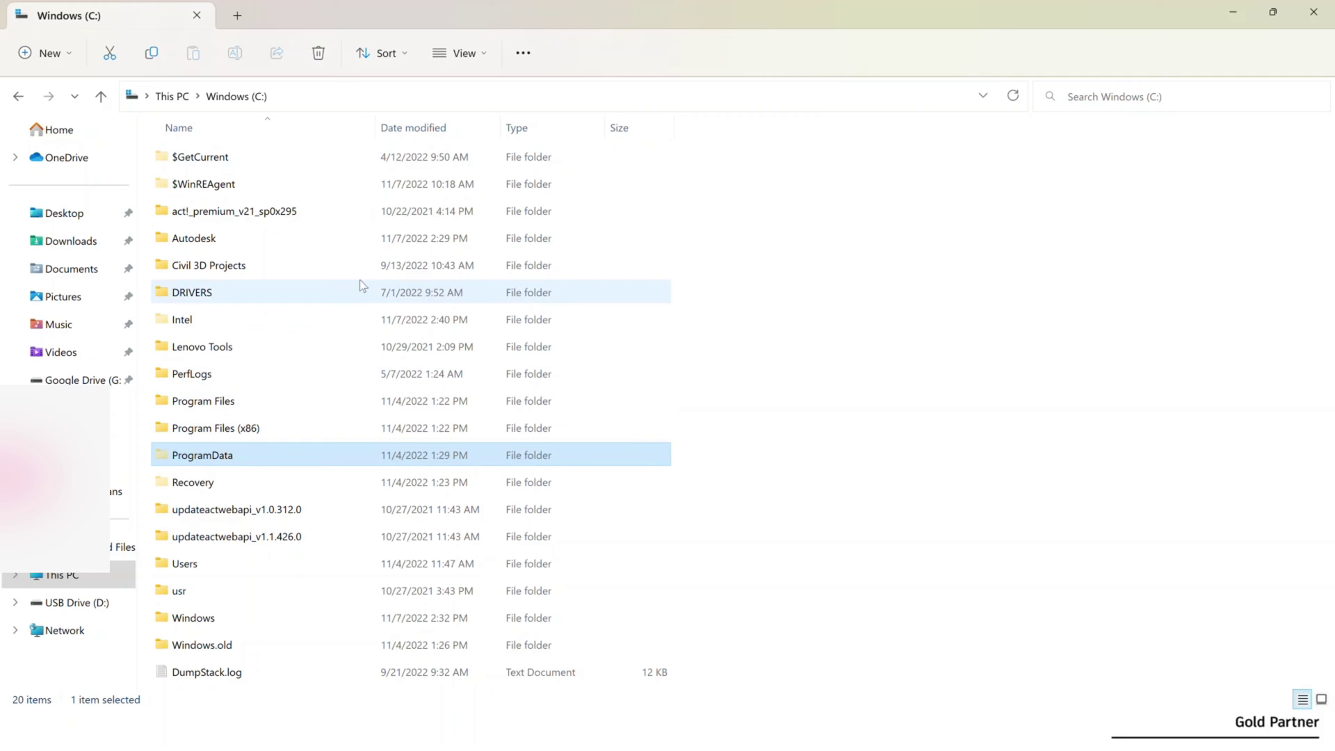
pyautogui.click(483, 54)
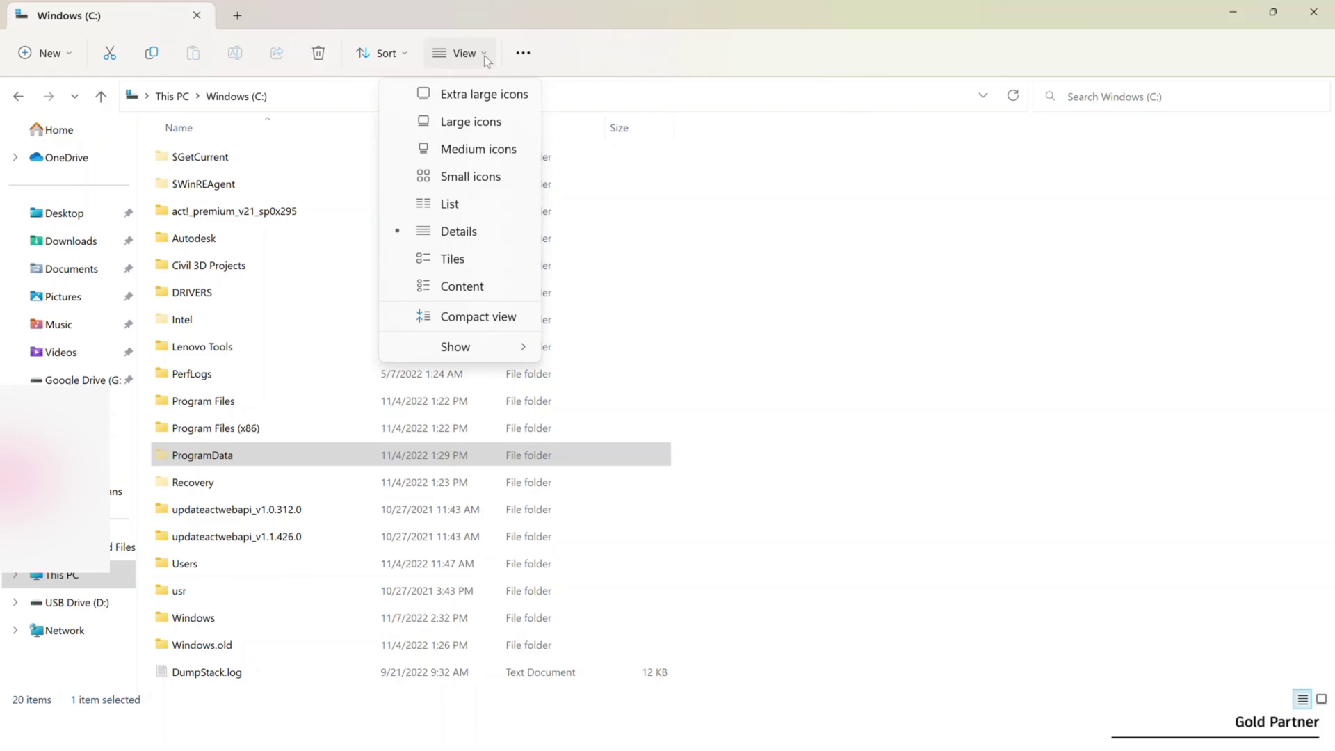
pyautogui.moveTo(465, 352)
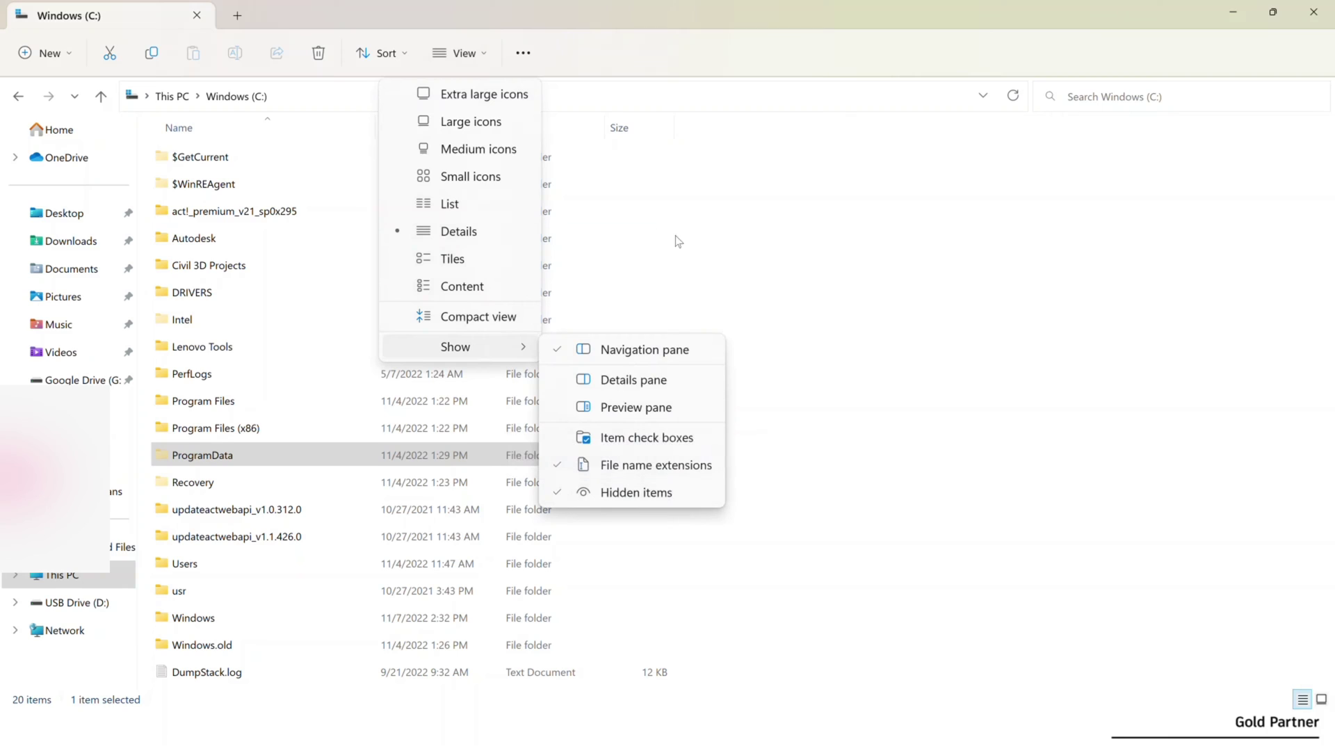
pyautogui.click(786, 220)
pyautogui.click(787, 219)
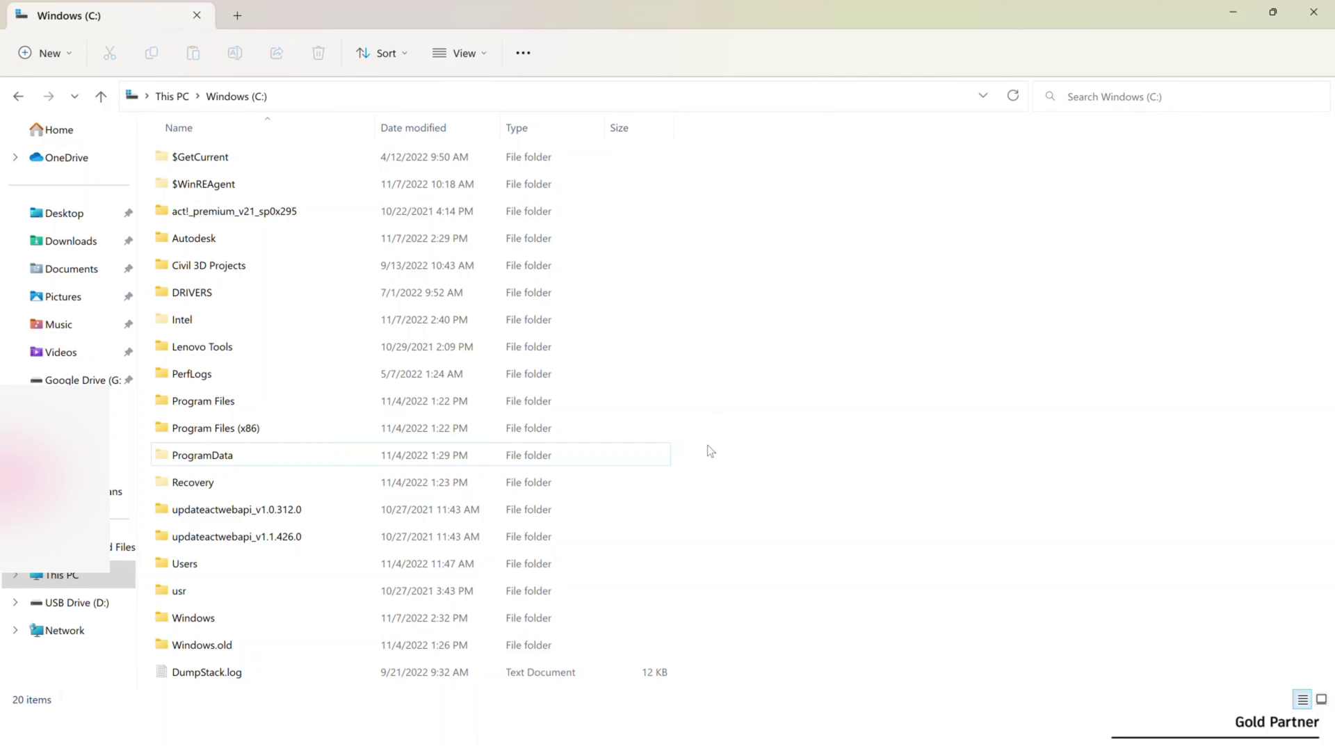
# Go to ProgramData > Autodesk > Uninstallers > Autodesk AutoCAD 2022 - English.
pyautogui.click(232, 460)
pyautogui.doubleClick(232, 460)
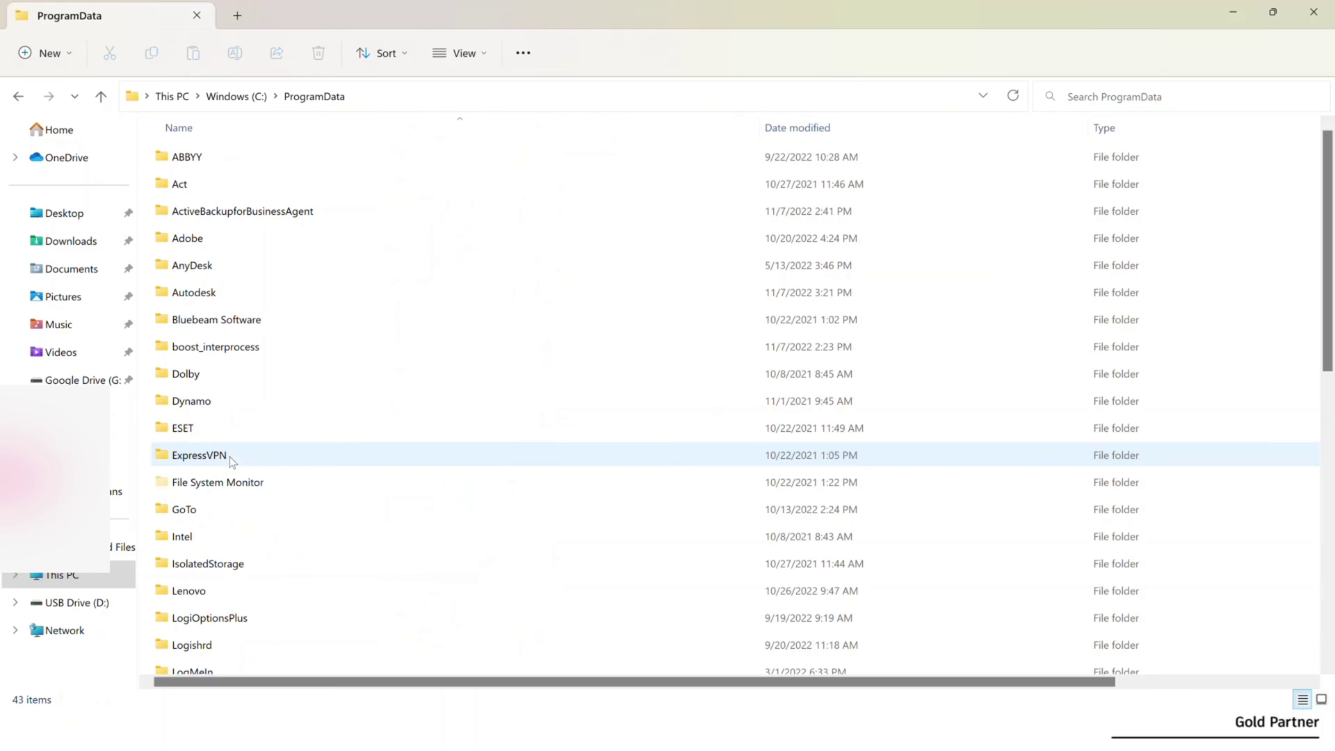
pyautogui.doubleClick(224, 292)
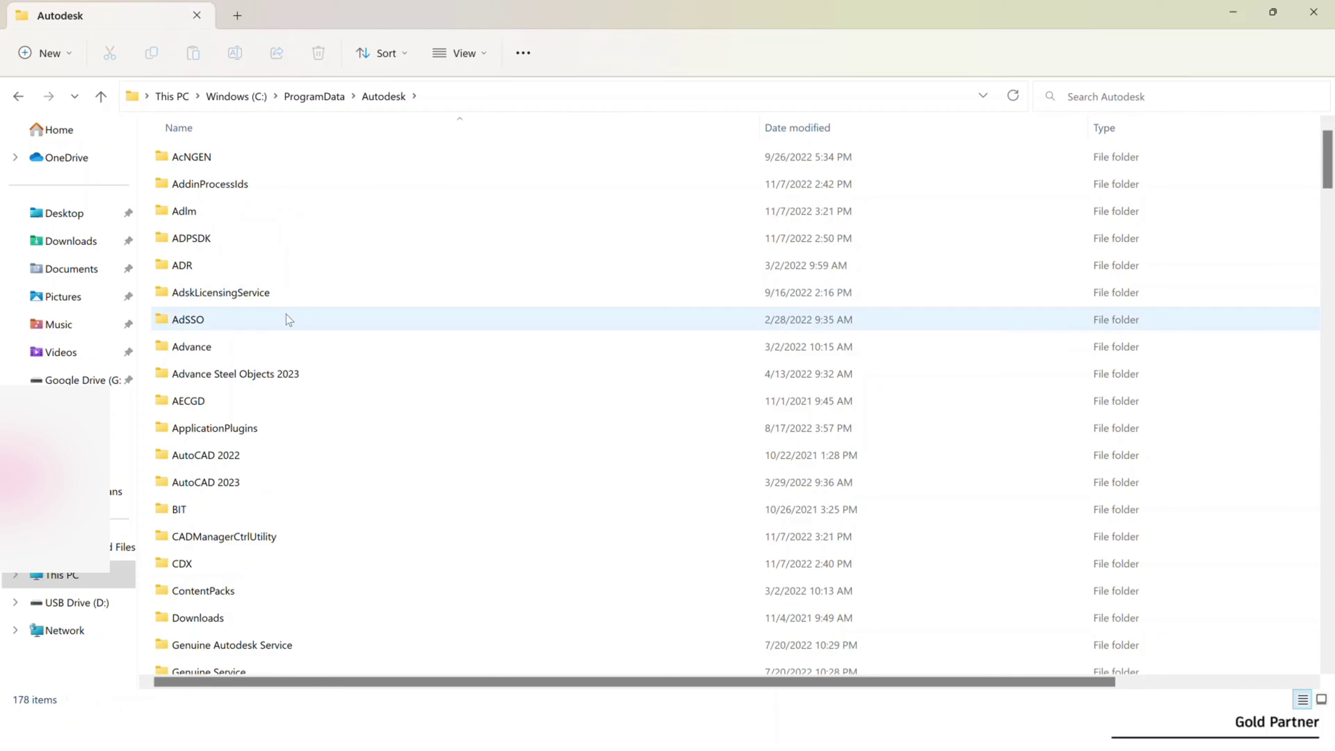
pyautogui.scroll(-20, 286, 315)
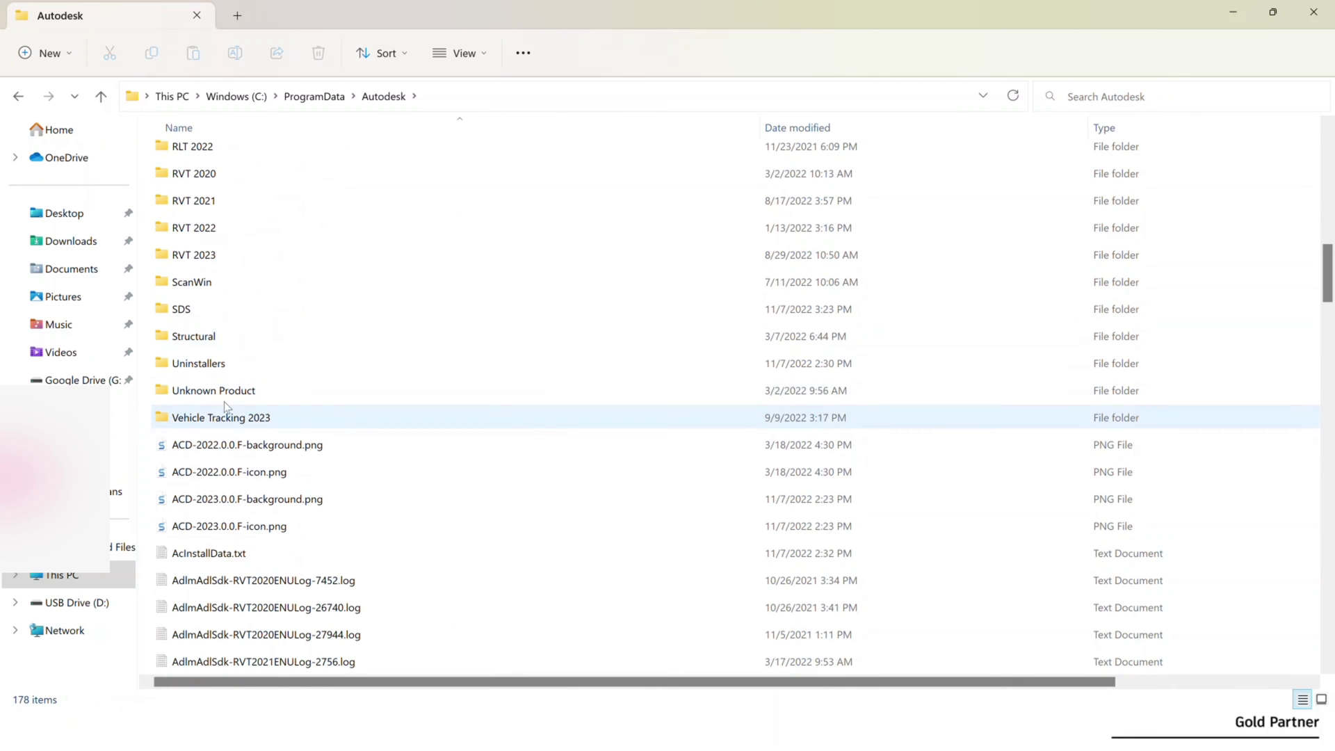
pyautogui.doubleClick(212, 364)
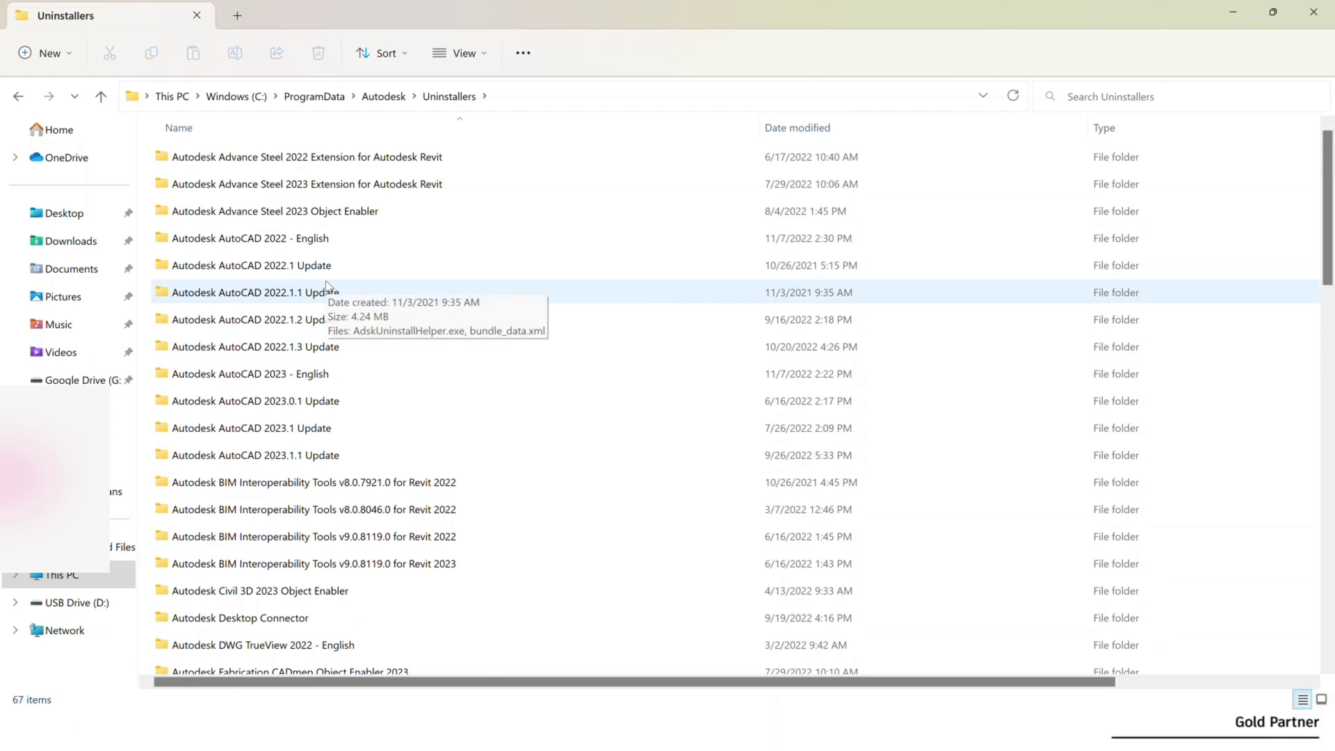
pyautogui.click(254, 270)
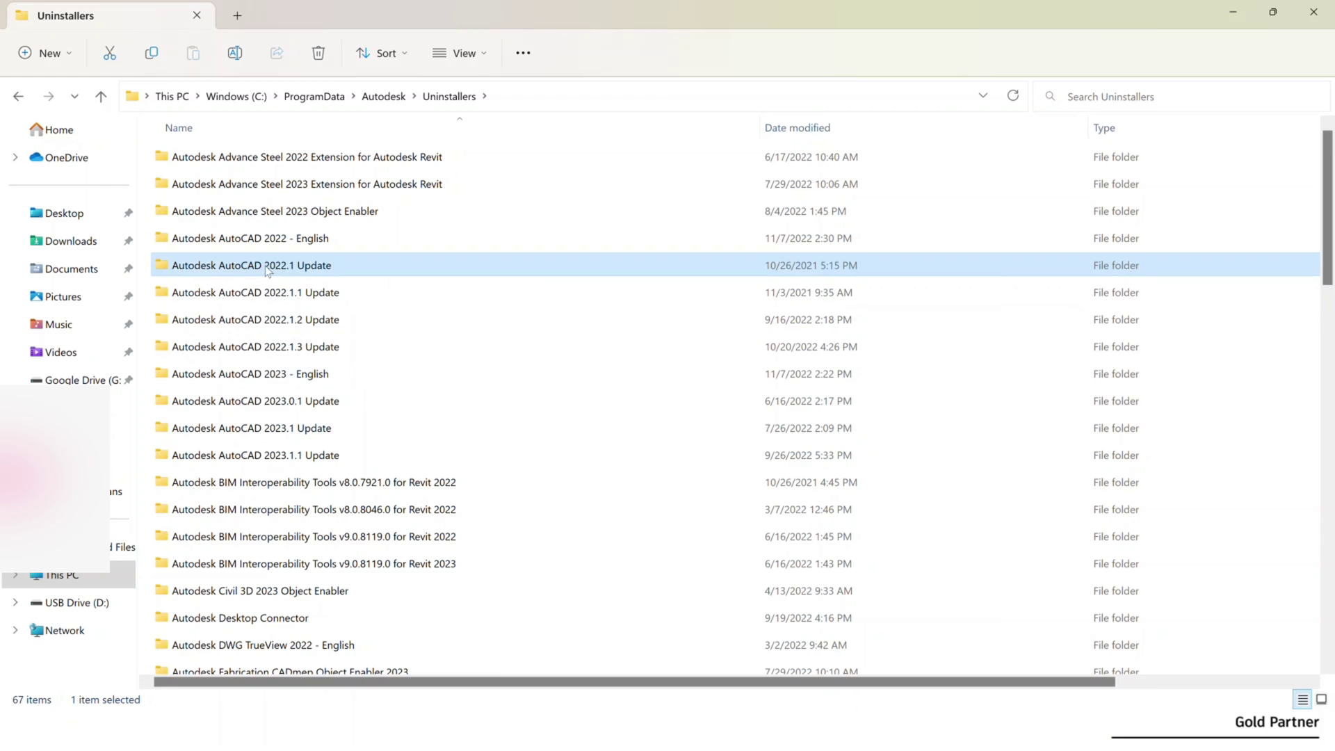
pyautogui.click(203, 240)
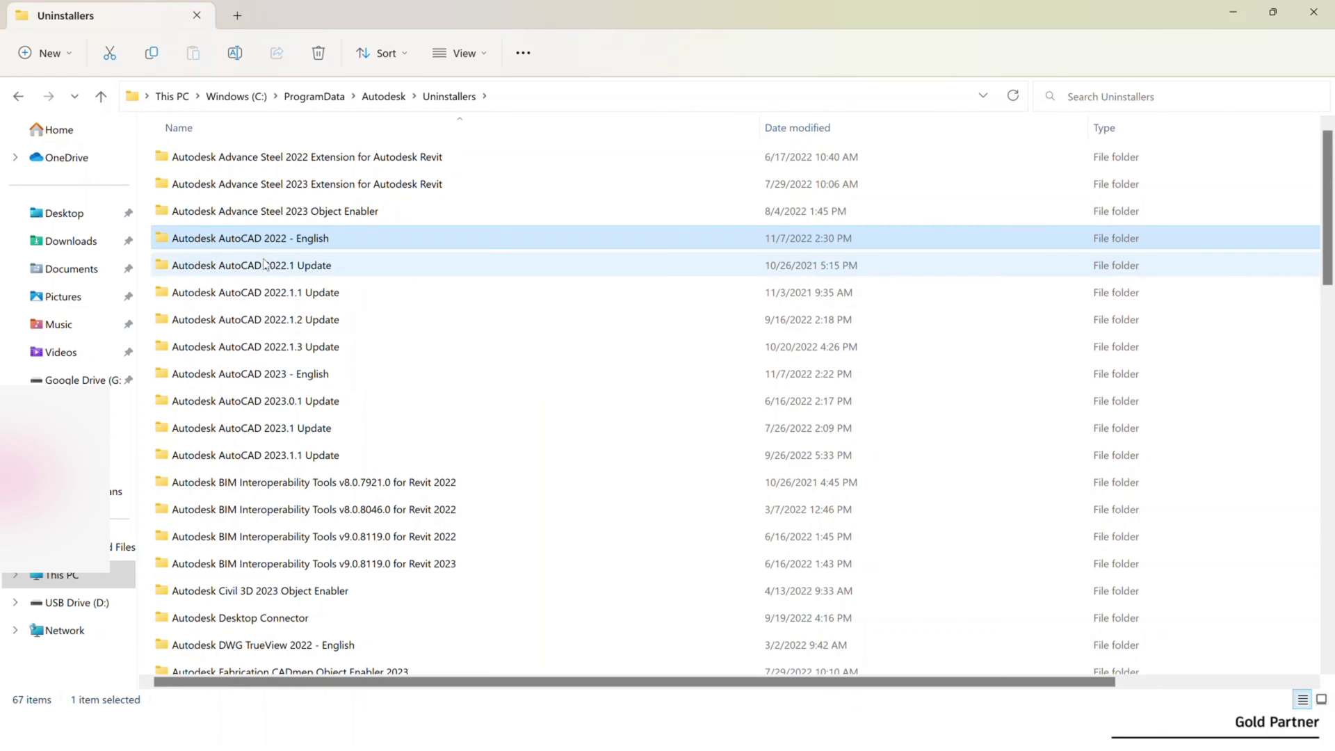
pyautogui.moveTo(288, 262)
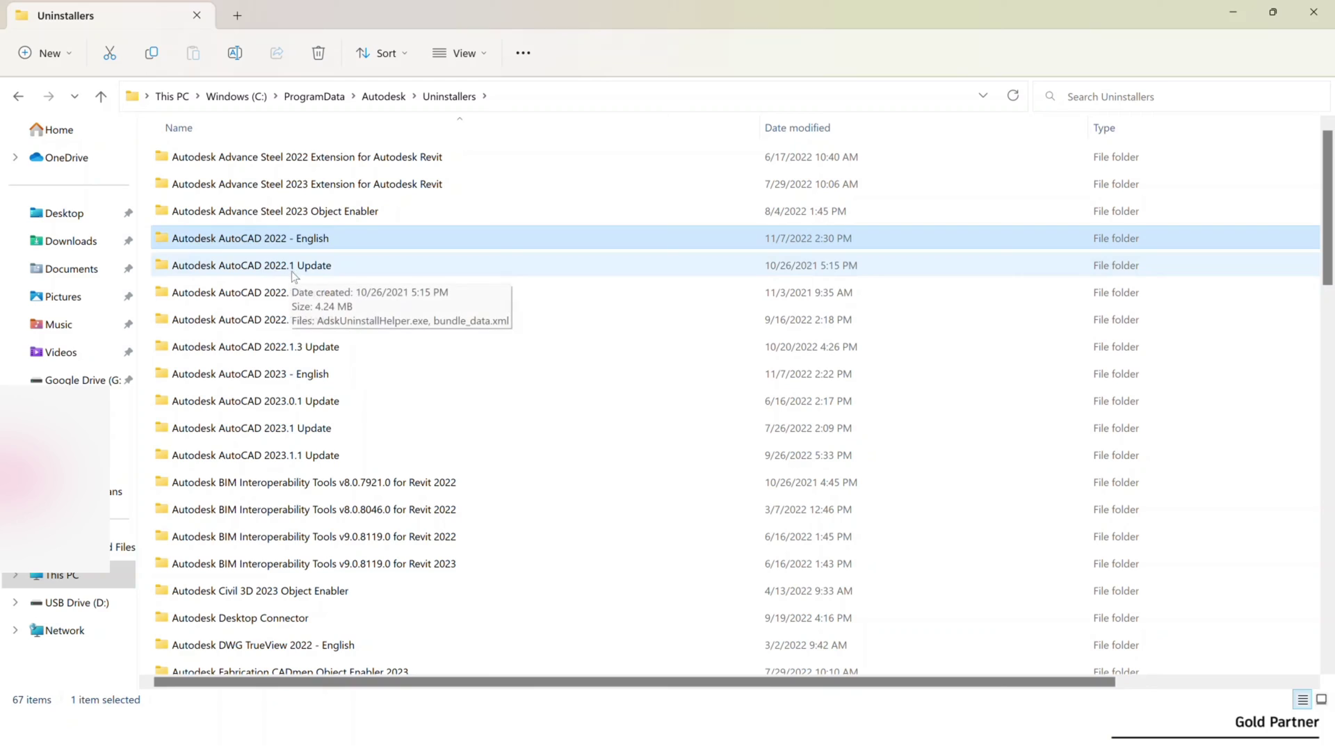
pyautogui.doubleClick(256, 241)
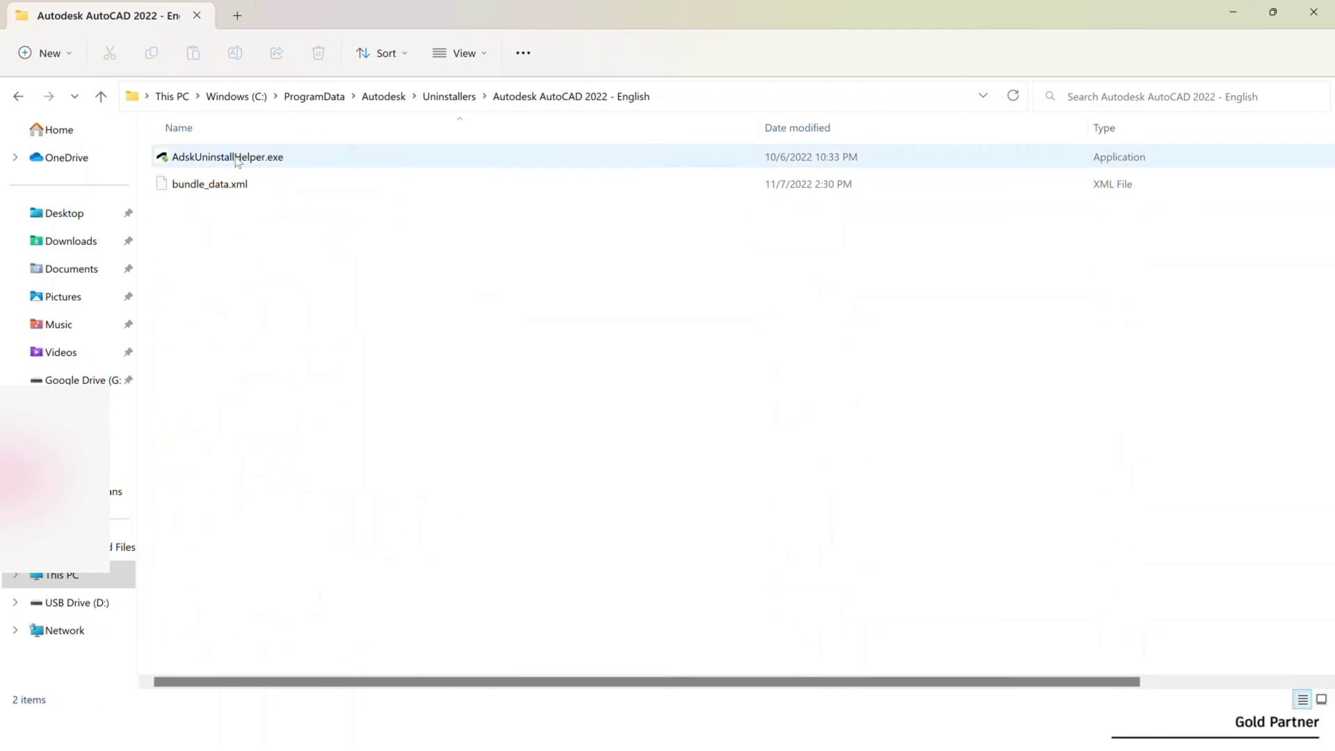
# Run AdskUninstallHelper.exe as administrator, then return to the presentation.
pyautogui.rightClick(208, 163)
pyautogui.click(277, 243)
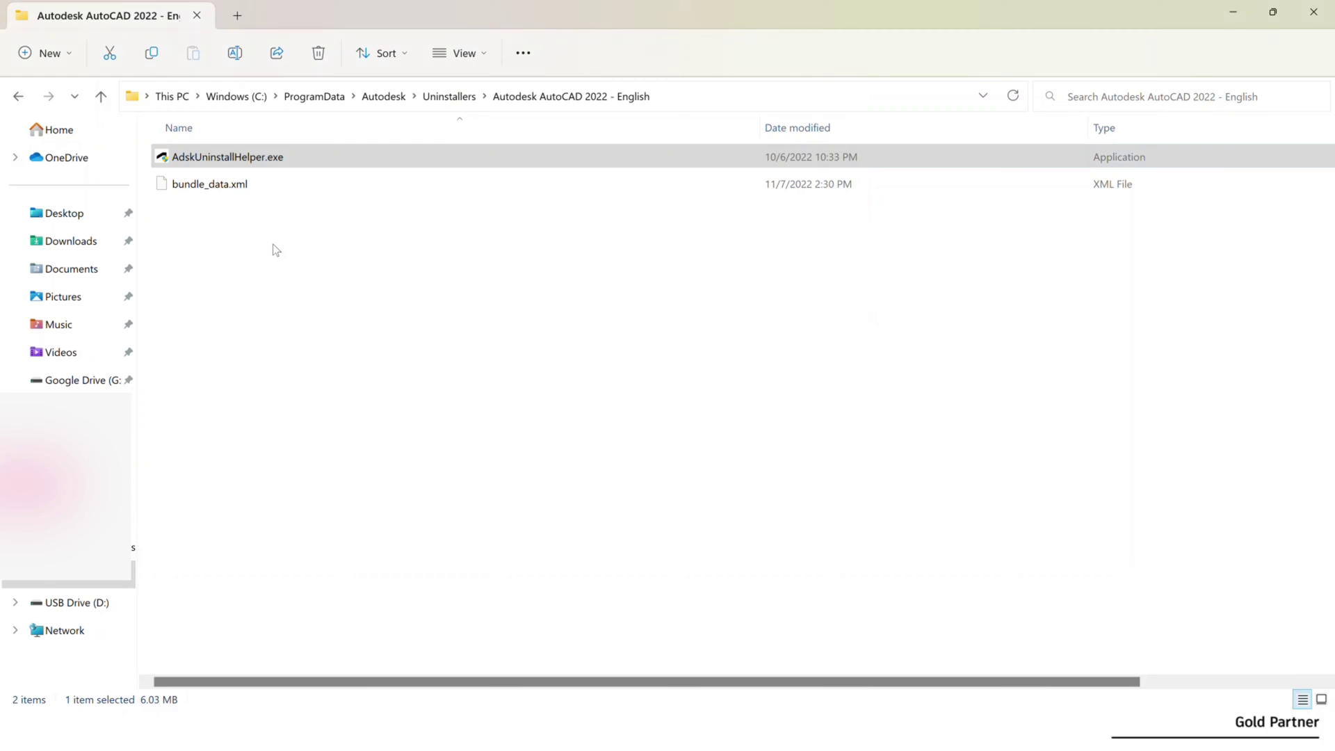
pyautogui.hotkey('alt', 'Tab')
pyautogui.hotkey('alt', 'Tab')
pyautogui.hotkey('alt', 'Tab')
pyautogui.hotkey('alt', 'Tab')
pyautogui.hotkey('alt', 'Tab')
pyautogui.hotkey('alt', 'Tab')
pyautogui.hotkey('alt', 'Tab')
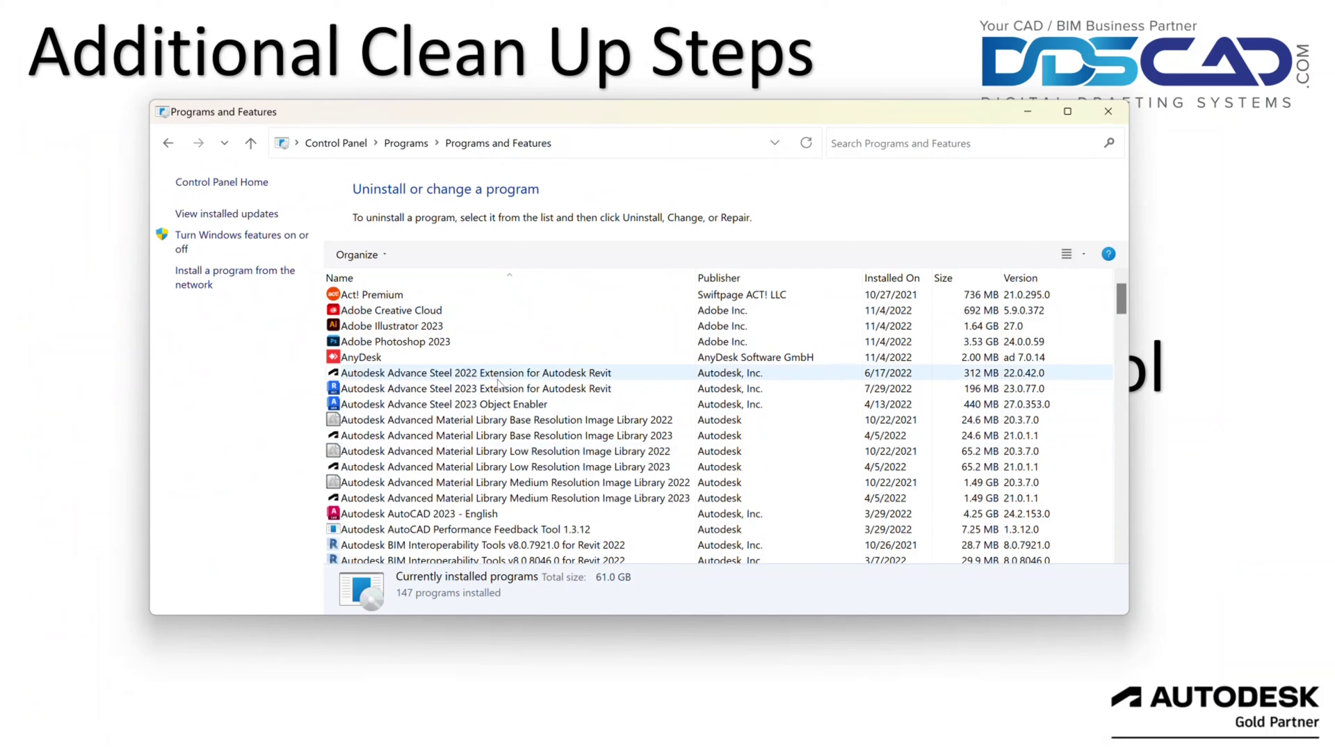
# Filter the installed programs by searching for 2022 instead of 2018.
pyautogui.click(877, 143)
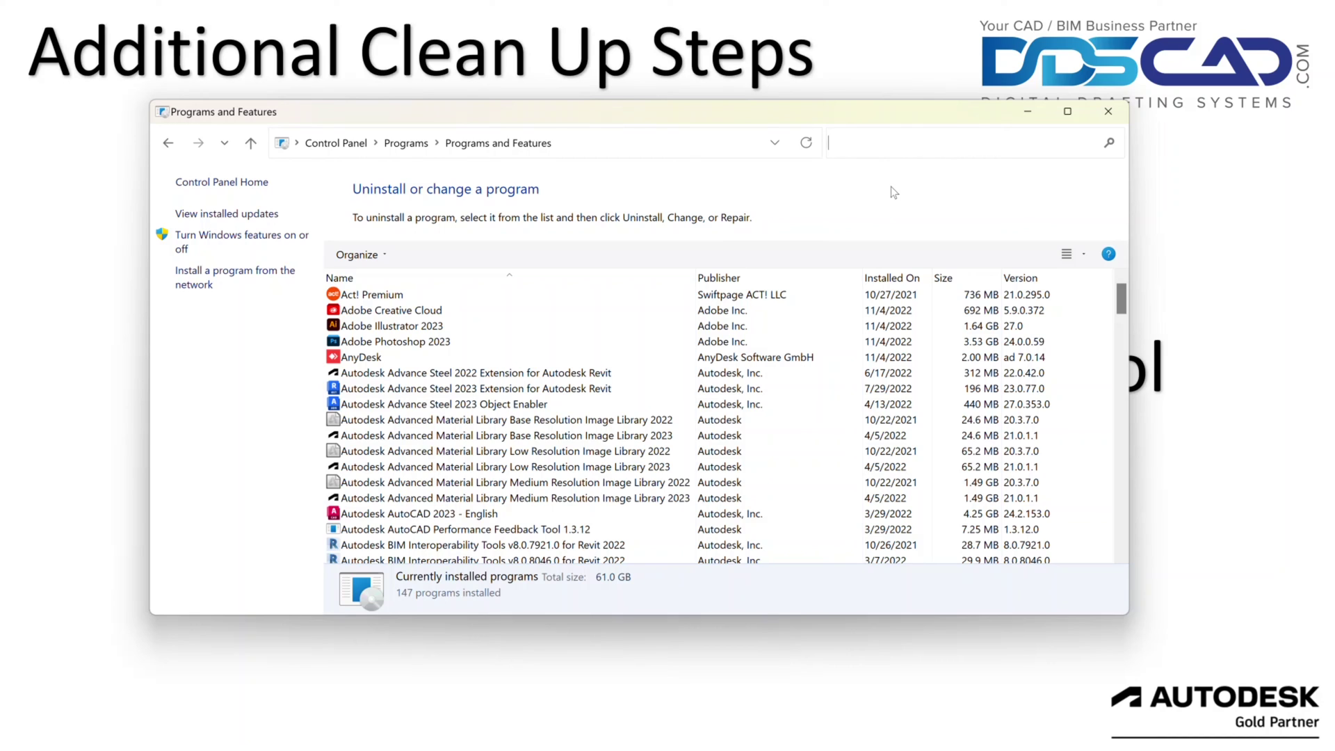
pyautogui.write('2018')
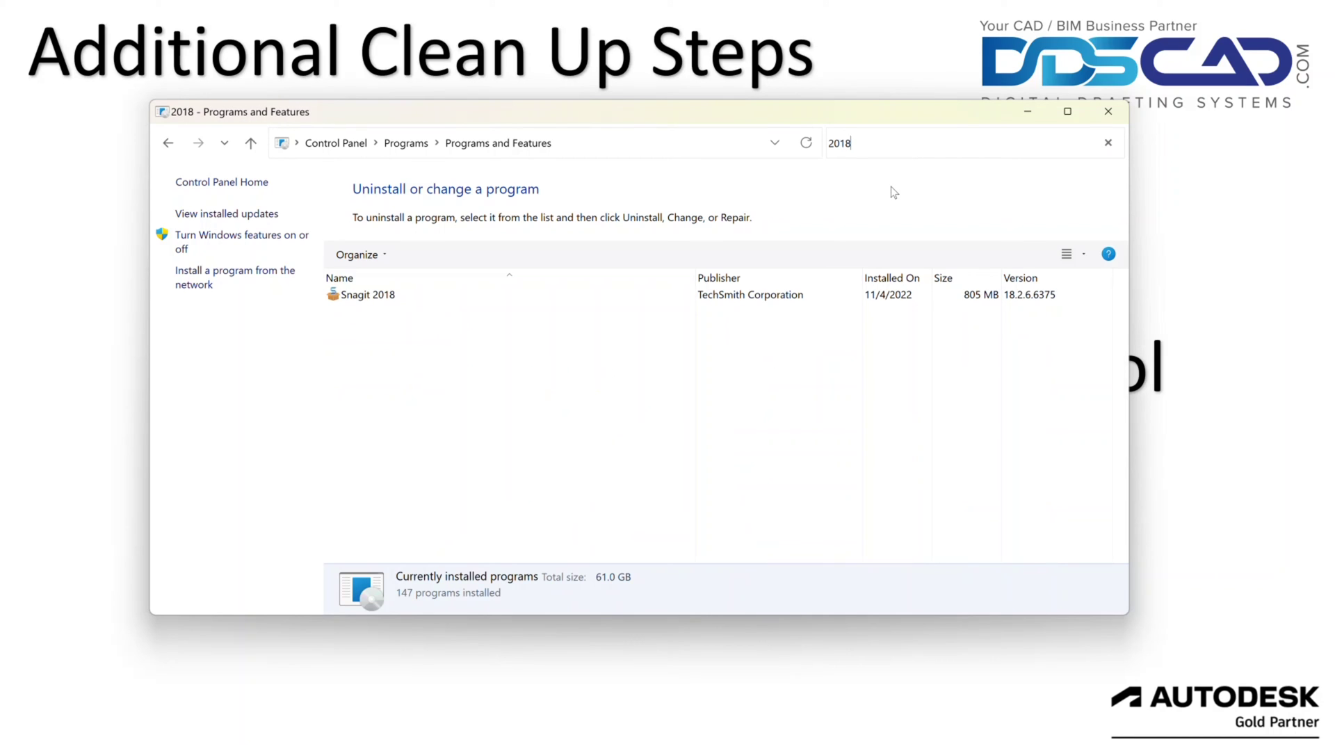
pyautogui.press('BackSpace')
pyautogui.press('BackSpace')
pyautogui.press('BackSpace')
pyautogui.press('BackSpace')
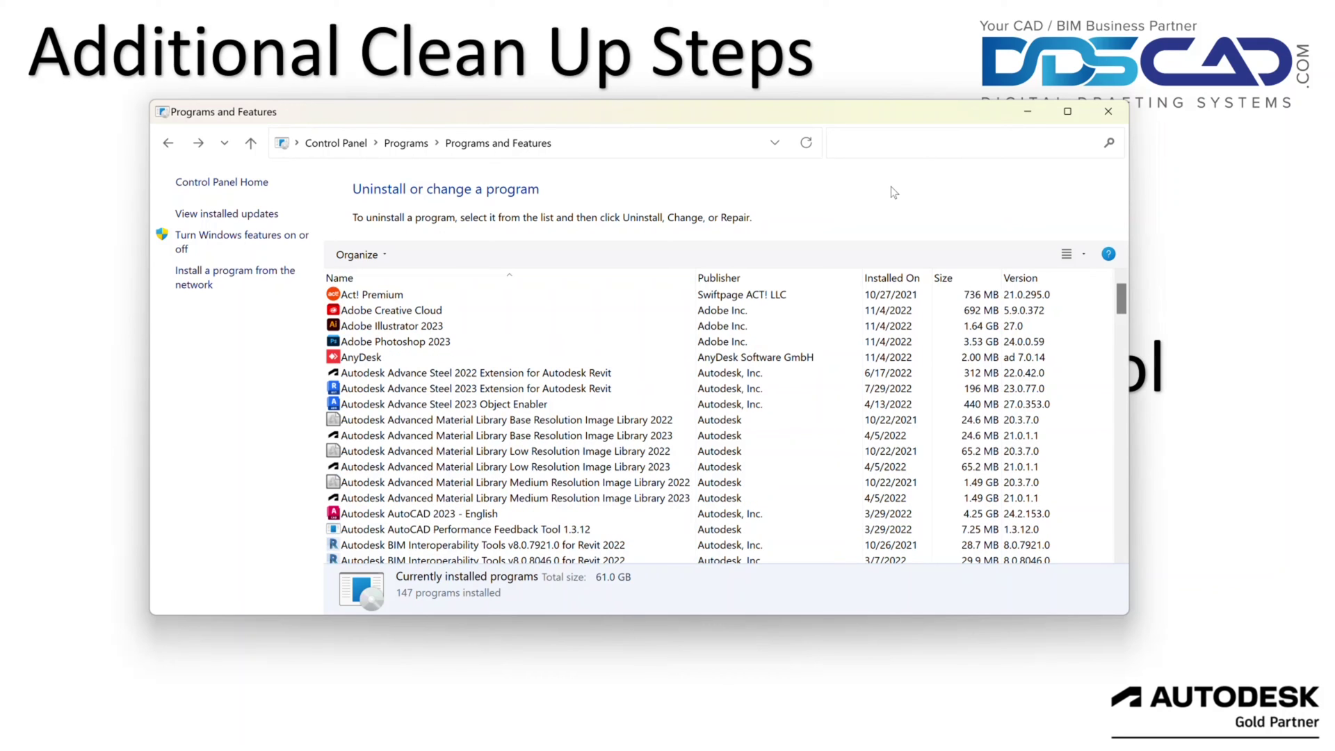
pyautogui.write('2022')
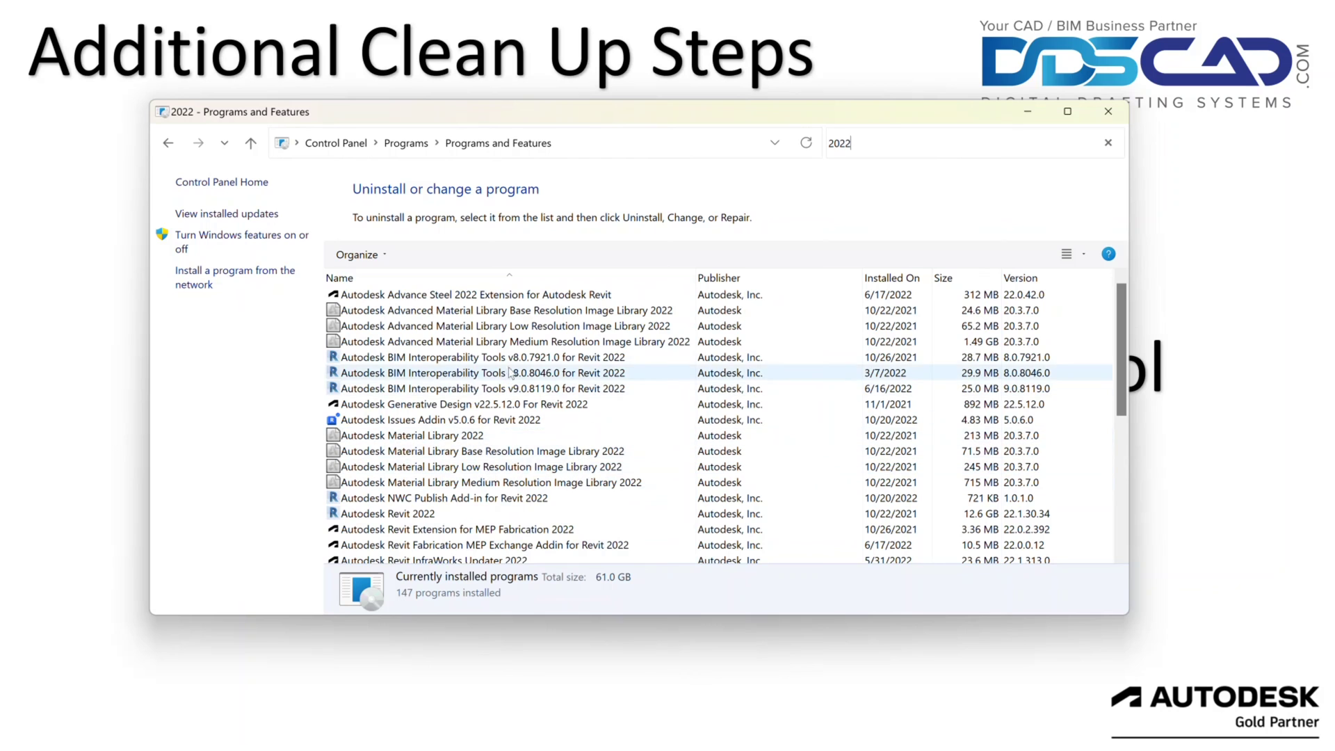
pyautogui.scroll(-6, 511, 373)
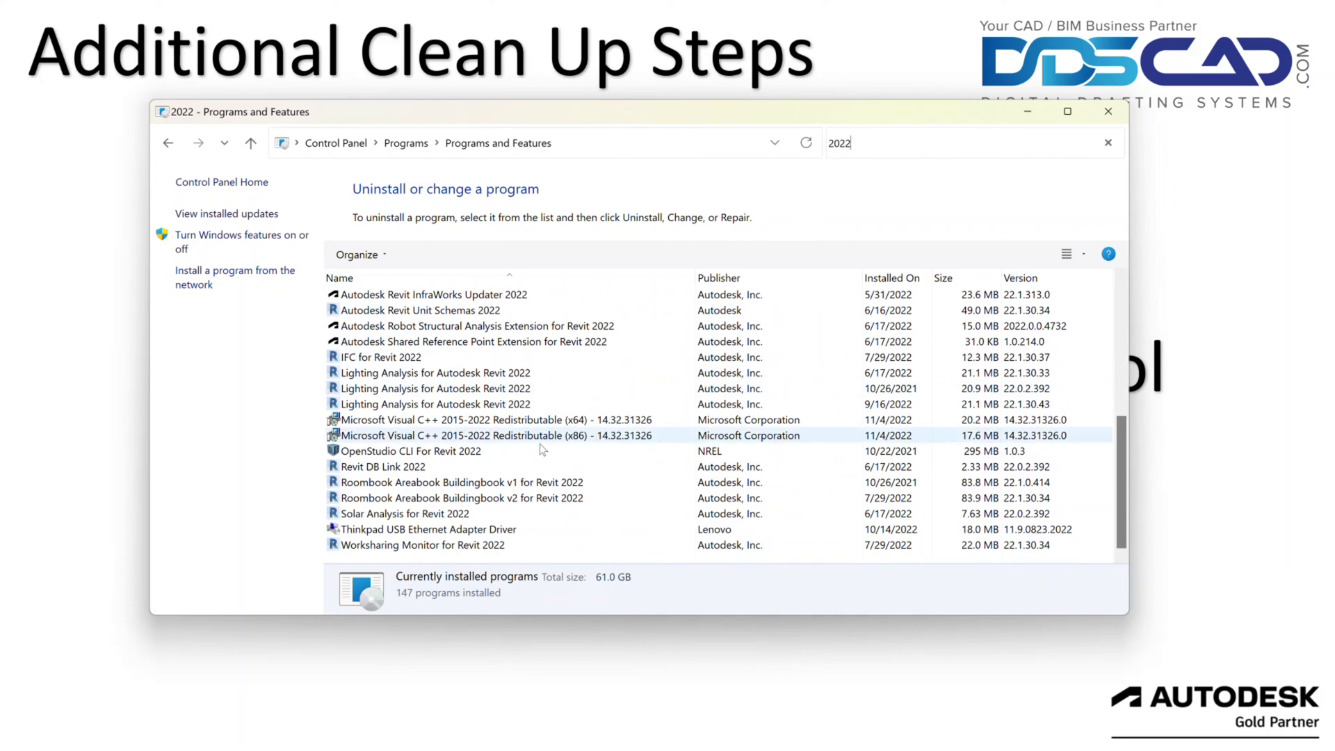
pyautogui.scroll(6, 543, 450)
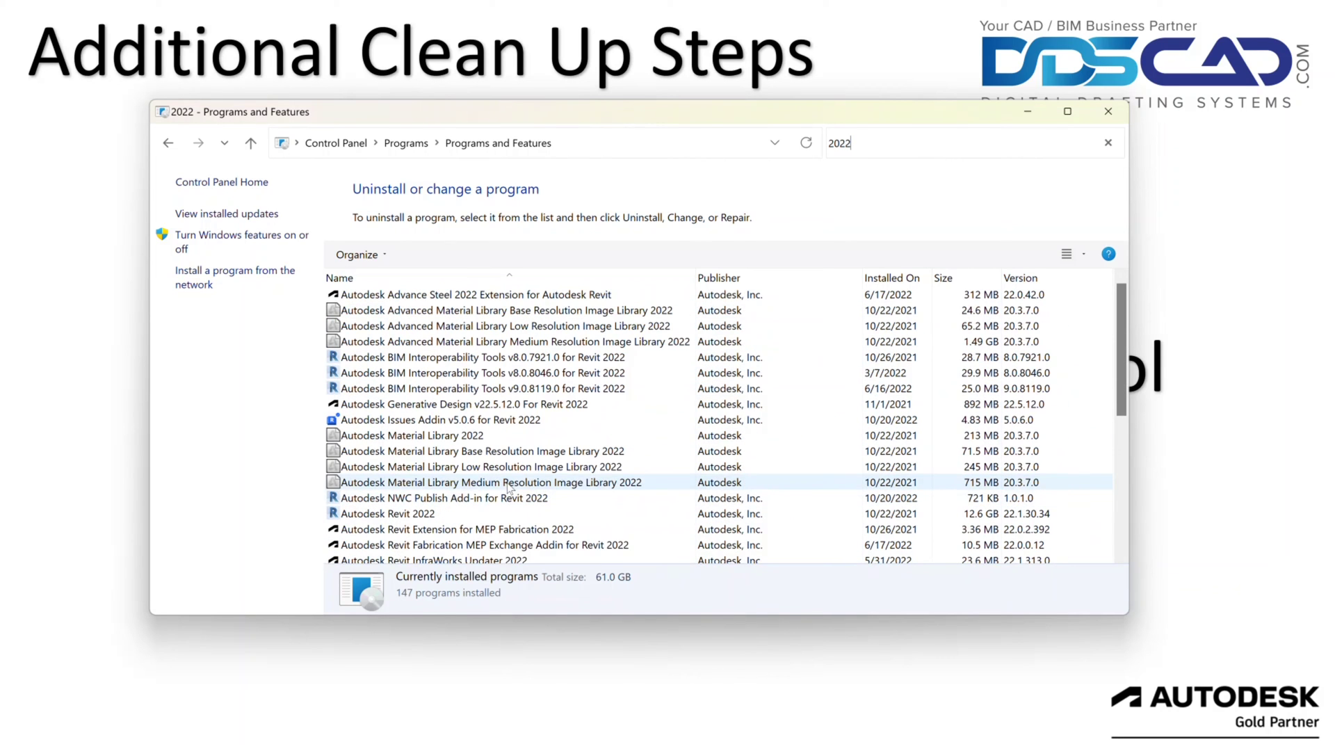
# Sort by Installed On, oldest first, and inspect IFC for Revit 2022's uninstall option without removing it.
pyautogui.click(891, 277)
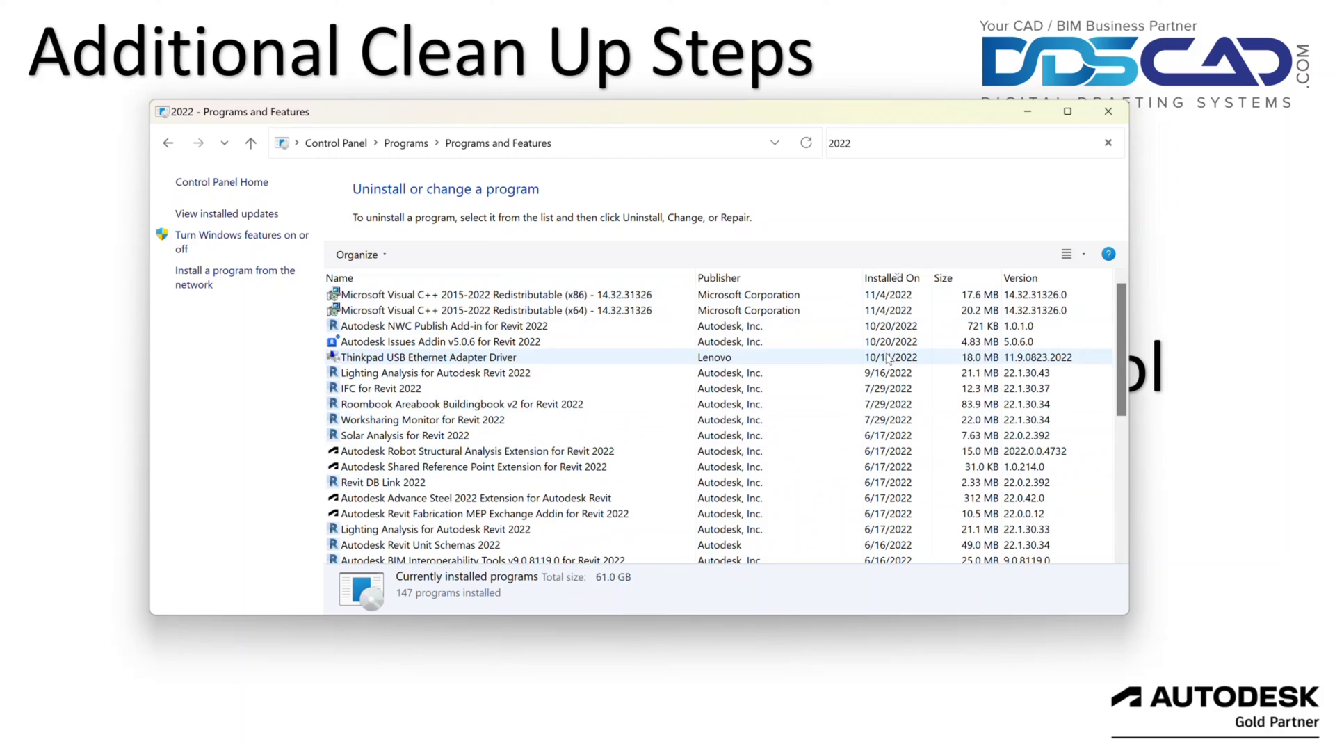
pyautogui.click(895, 277)
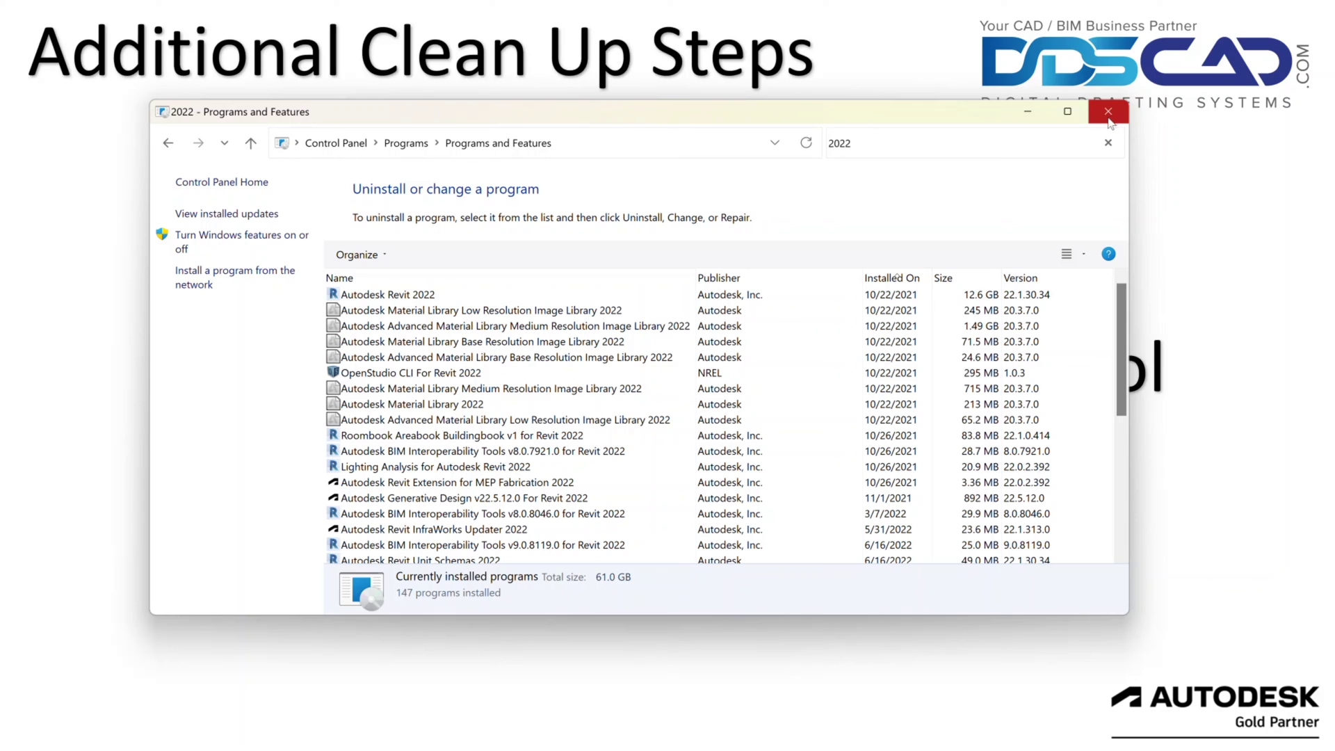
pyautogui.scroll(-3, 650, 372)
pyautogui.scroll(-3, 650, 372)
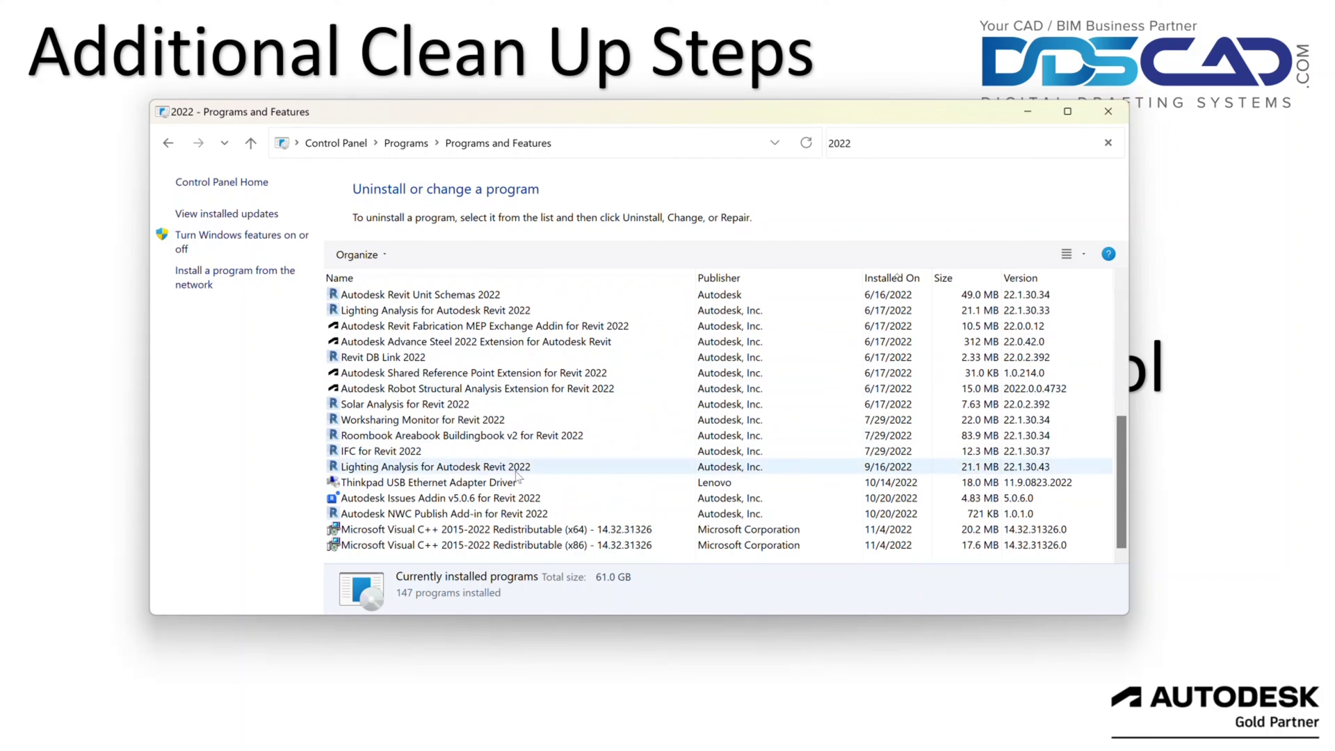
pyautogui.click(372, 458)
pyautogui.rightClick(362, 457)
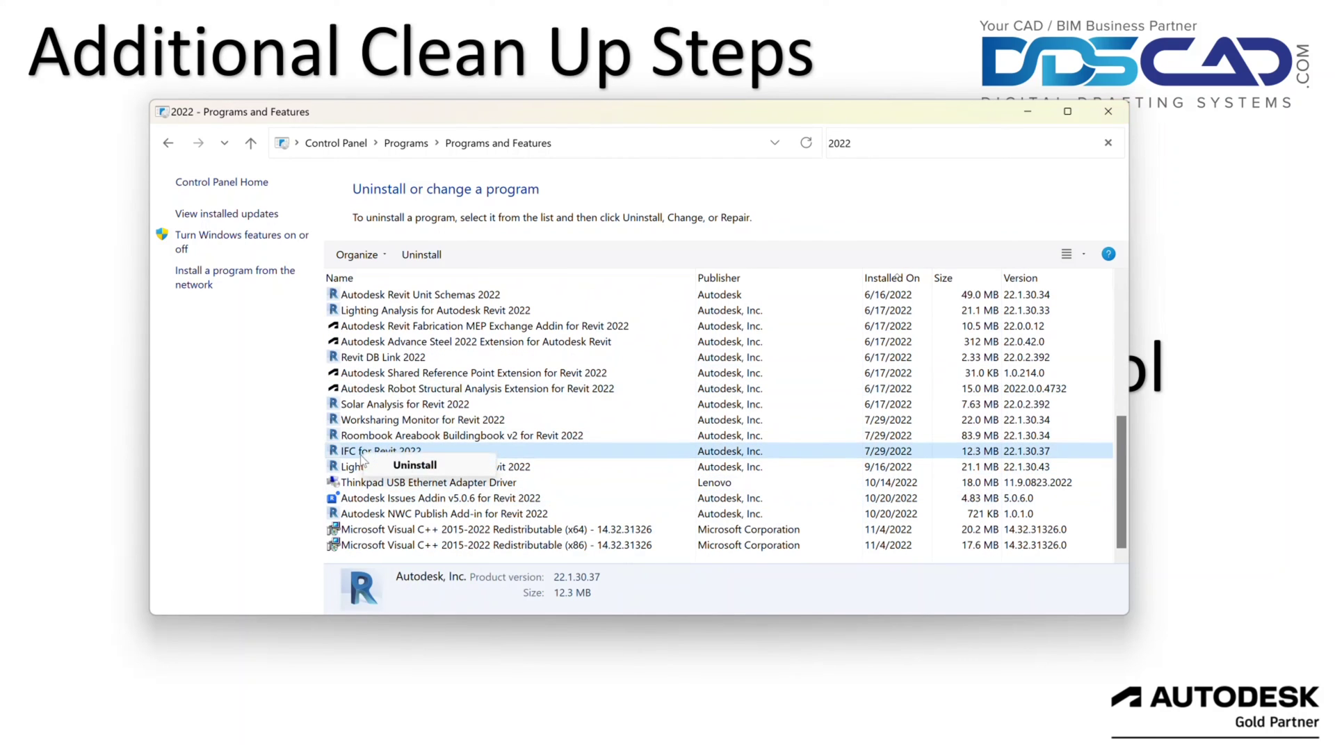
pyautogui.click(522, 358)
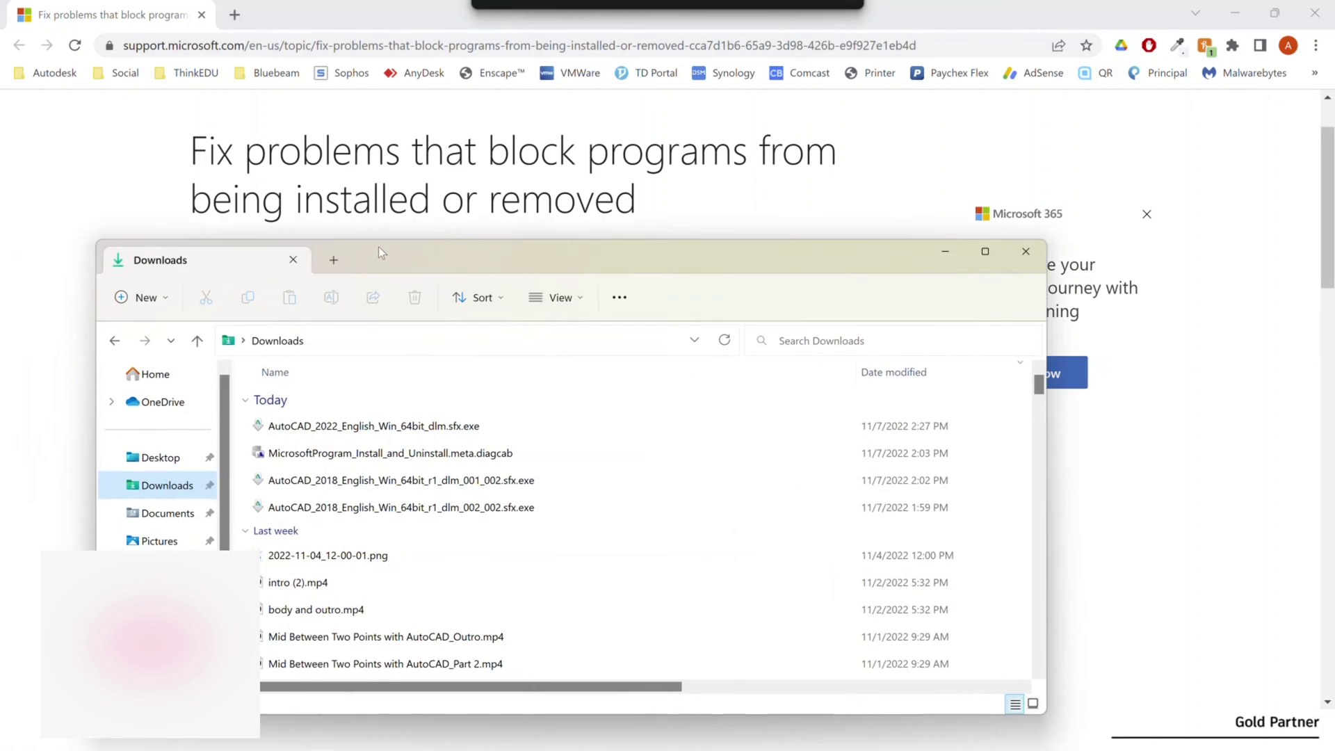
# Run MicrosoftProgram_Install_and_Uninstall.meta.diagcab and report an Uninstalling problem.
pyautogui.moveTo(378, 246); pyautogui.dragTo(440, 140)
pyautogui.click(385, 338)
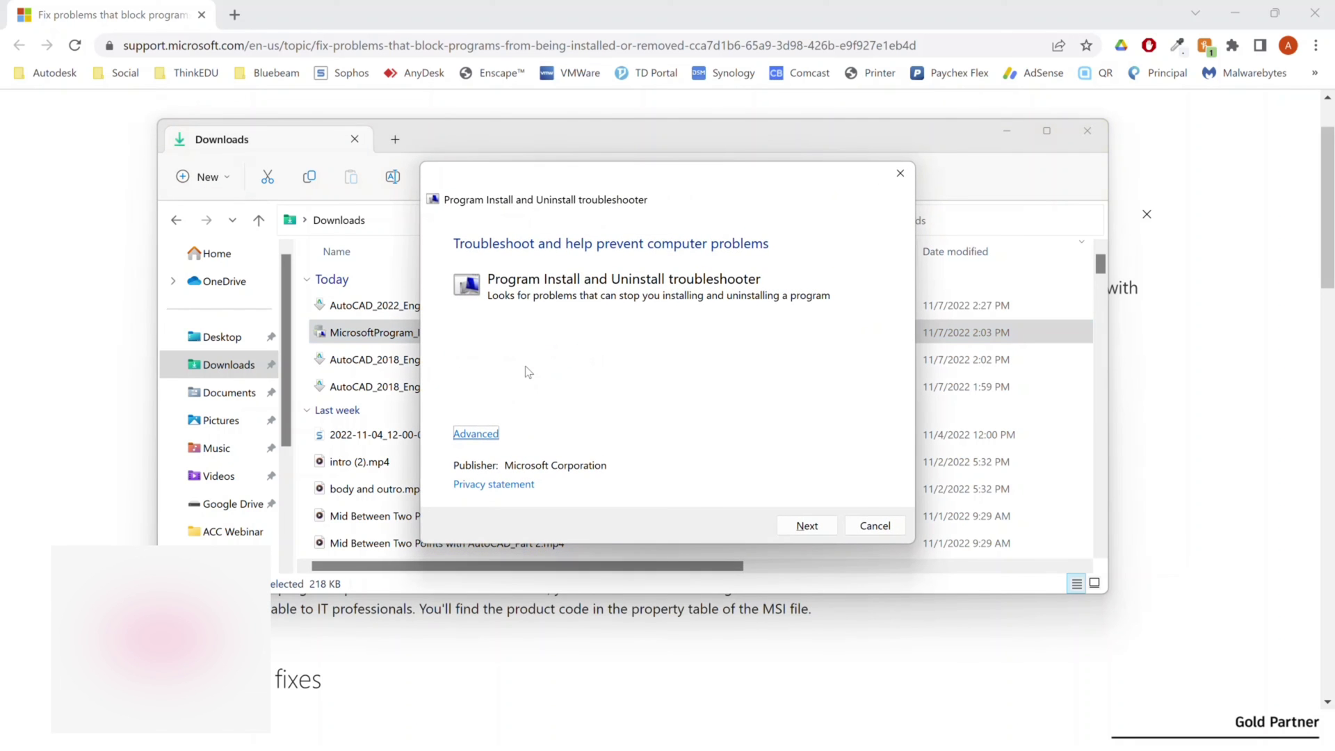
pyautogui.click(807, 526)
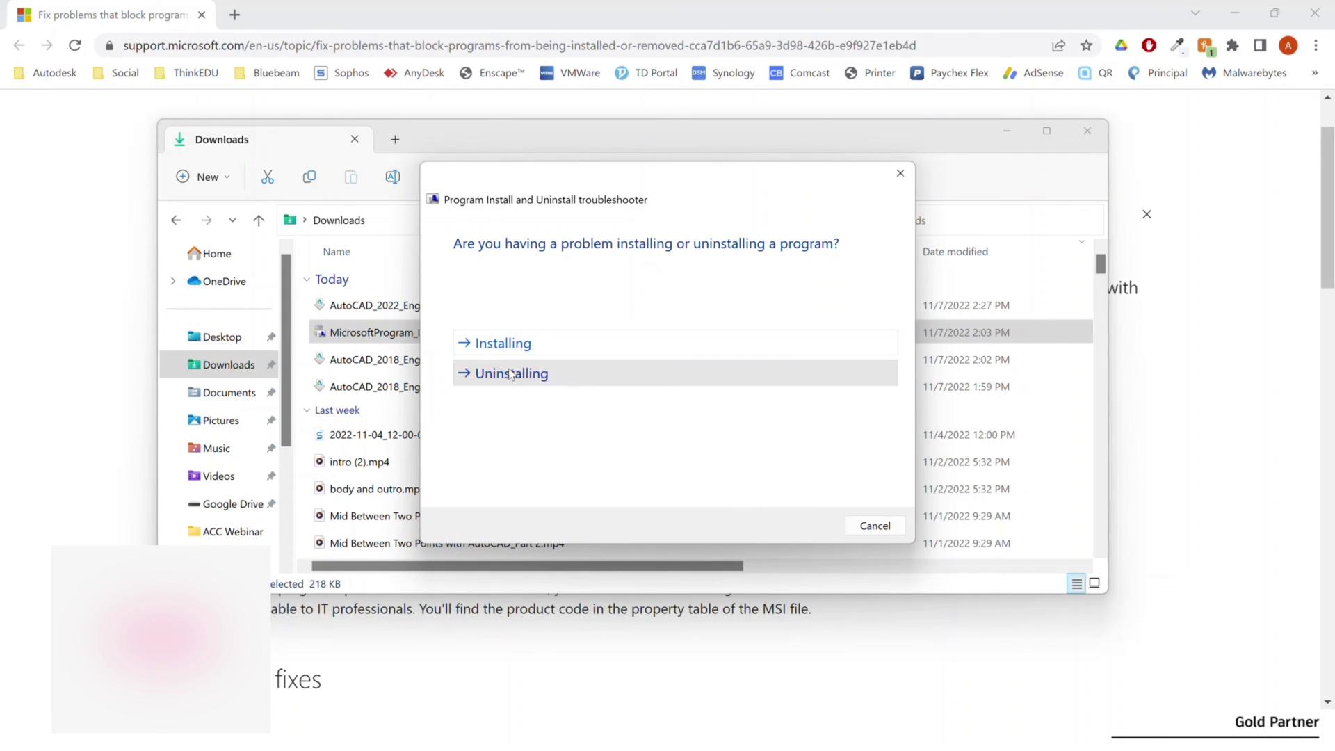
pyautogui.click(511, 373)
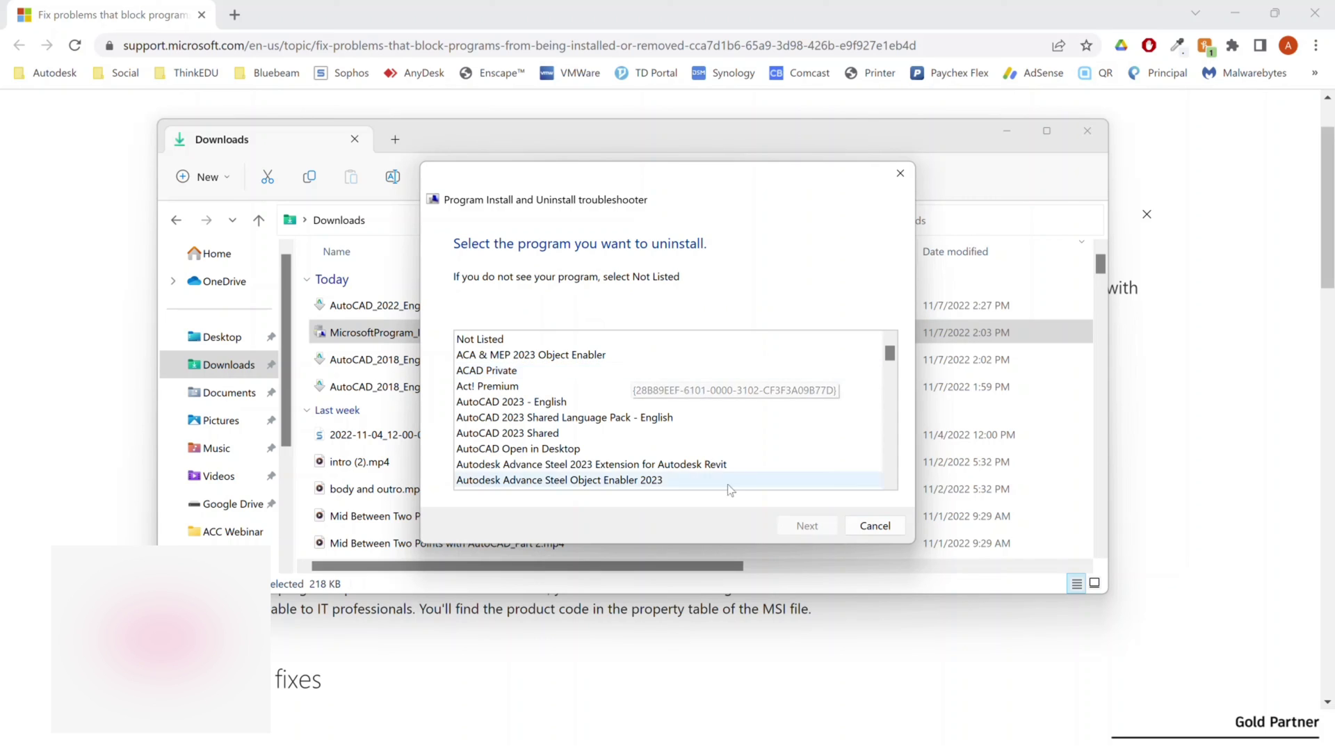
# Scroll the troubleshooter's program list for old AutoCAD entries, then cancel without uninstalling.
pyautogui.scroll(-2, 695, 448)
pyautogui.scroll(-3, 720, 447)
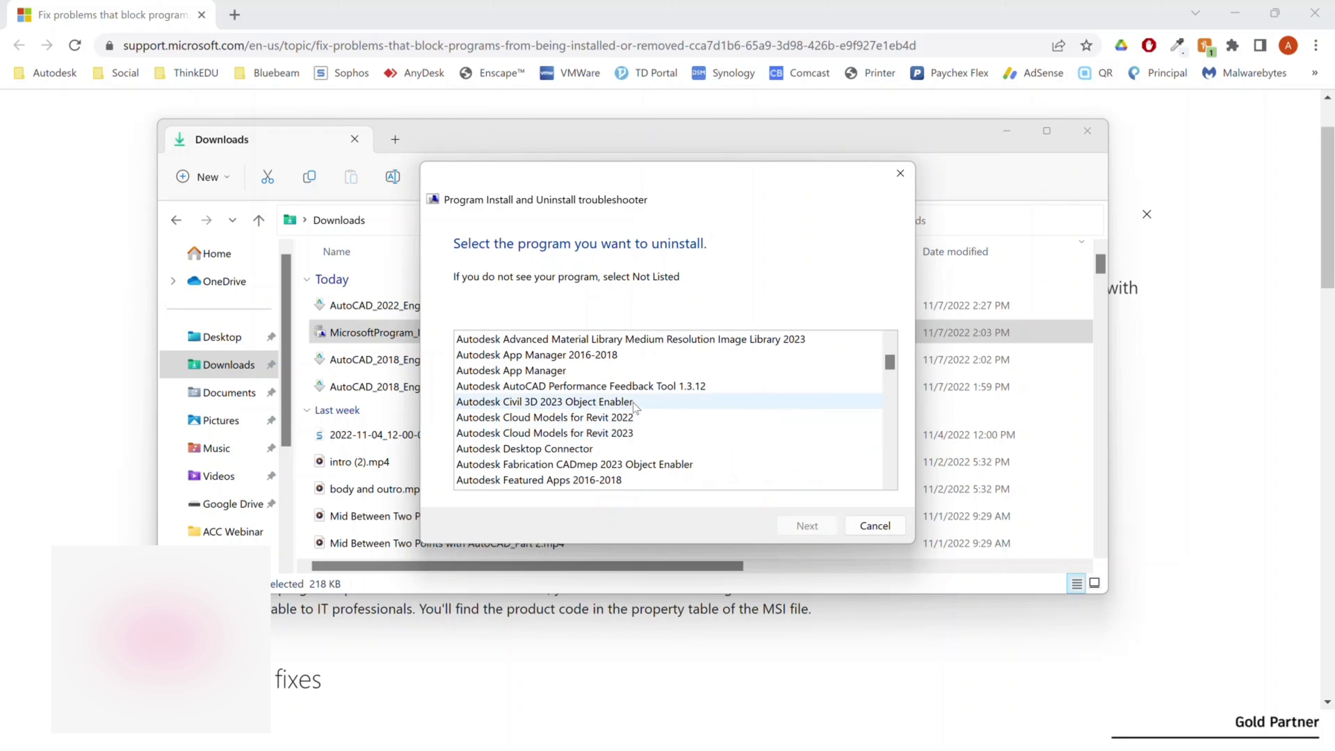
pyautogui.scroll(-2, 612, 427)
pyautogui.scroll(-5, 604, 427)
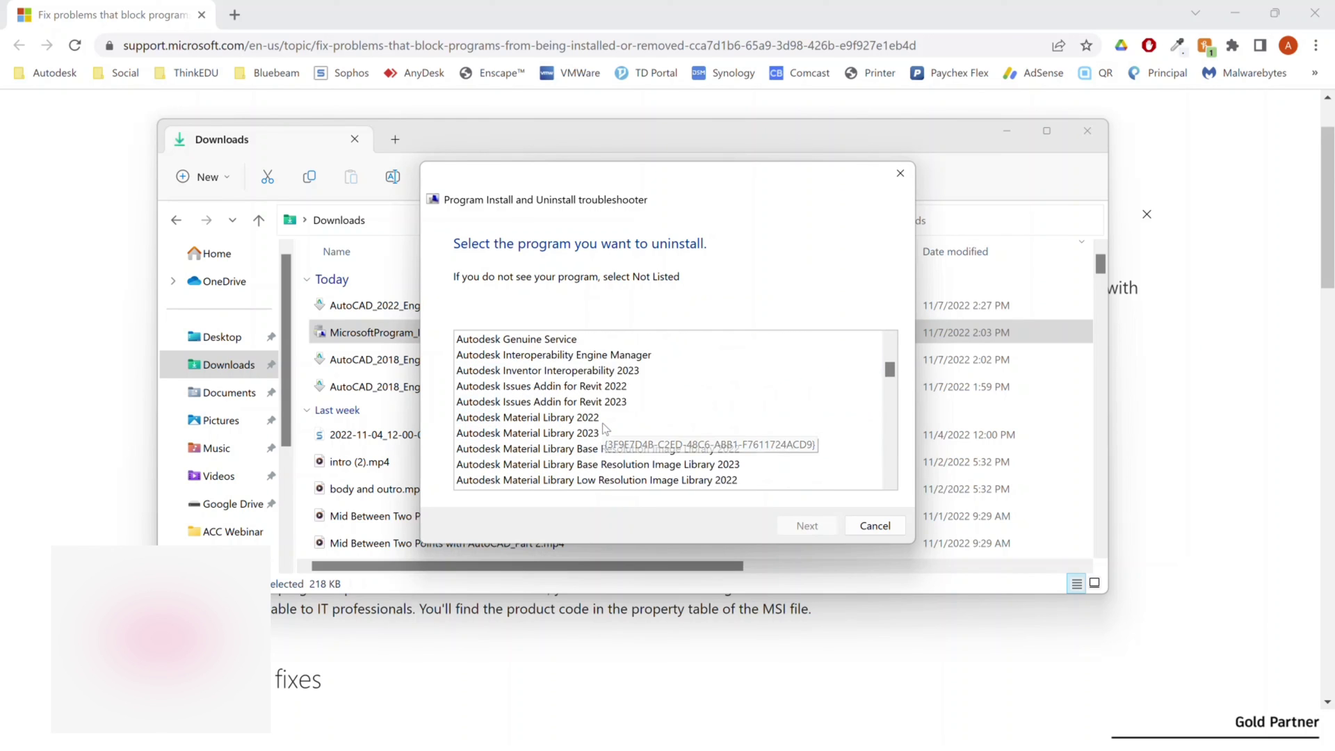
pyautogui.scroll(-7, 604, 427)
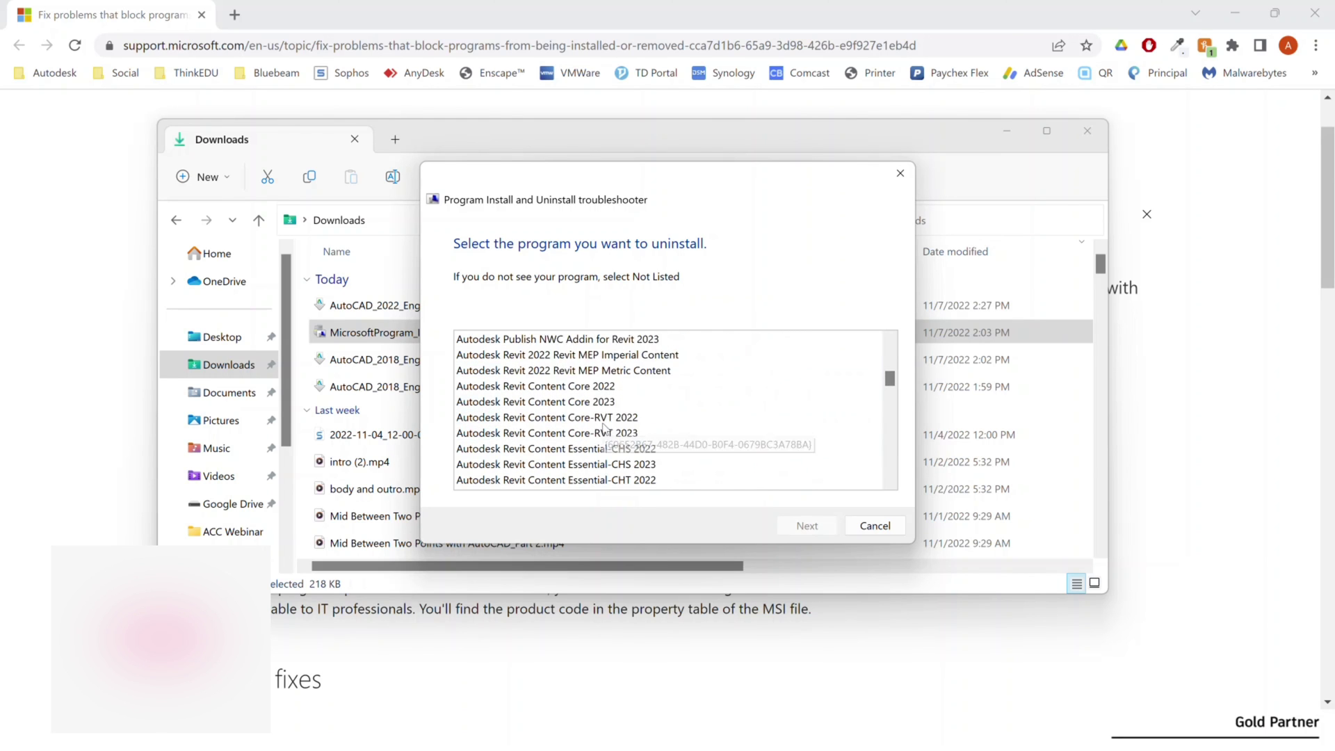
pyautogui.scroll(-10, 723, 424)
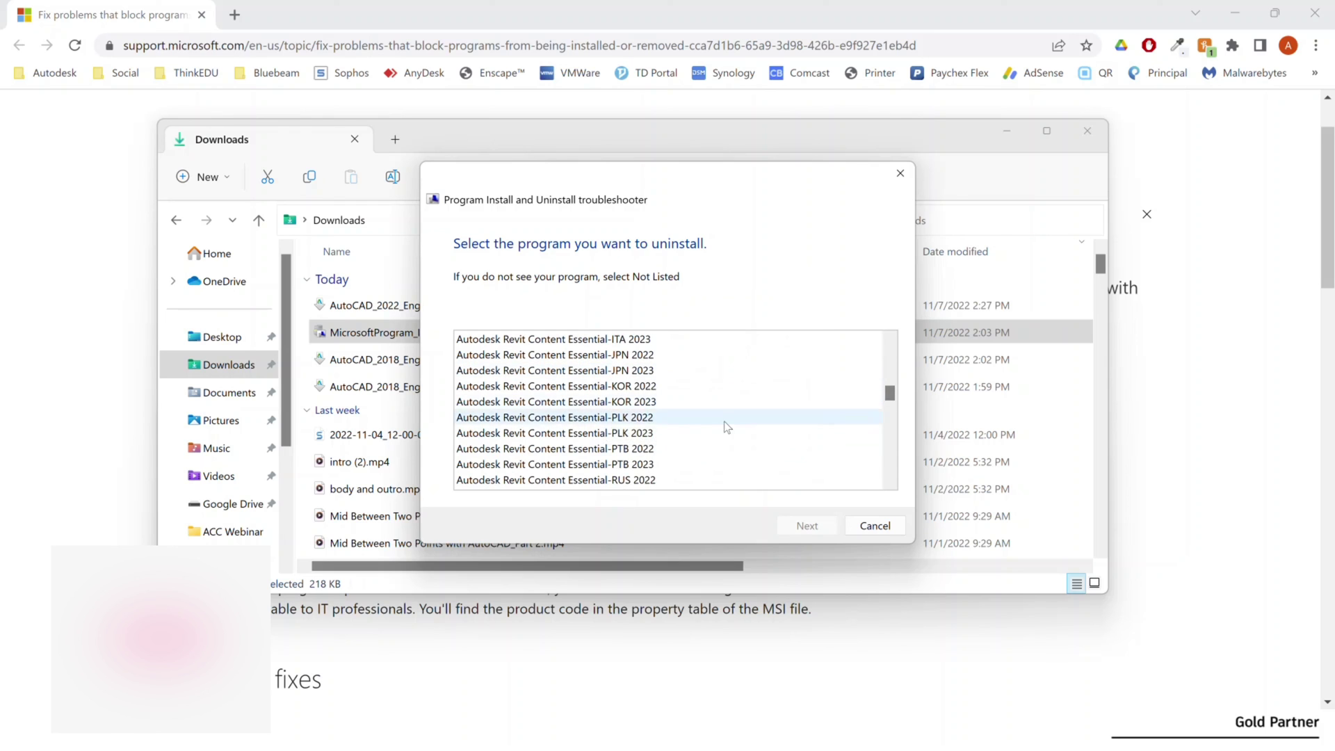
pyautogui.scroll(-15, 760, 455)
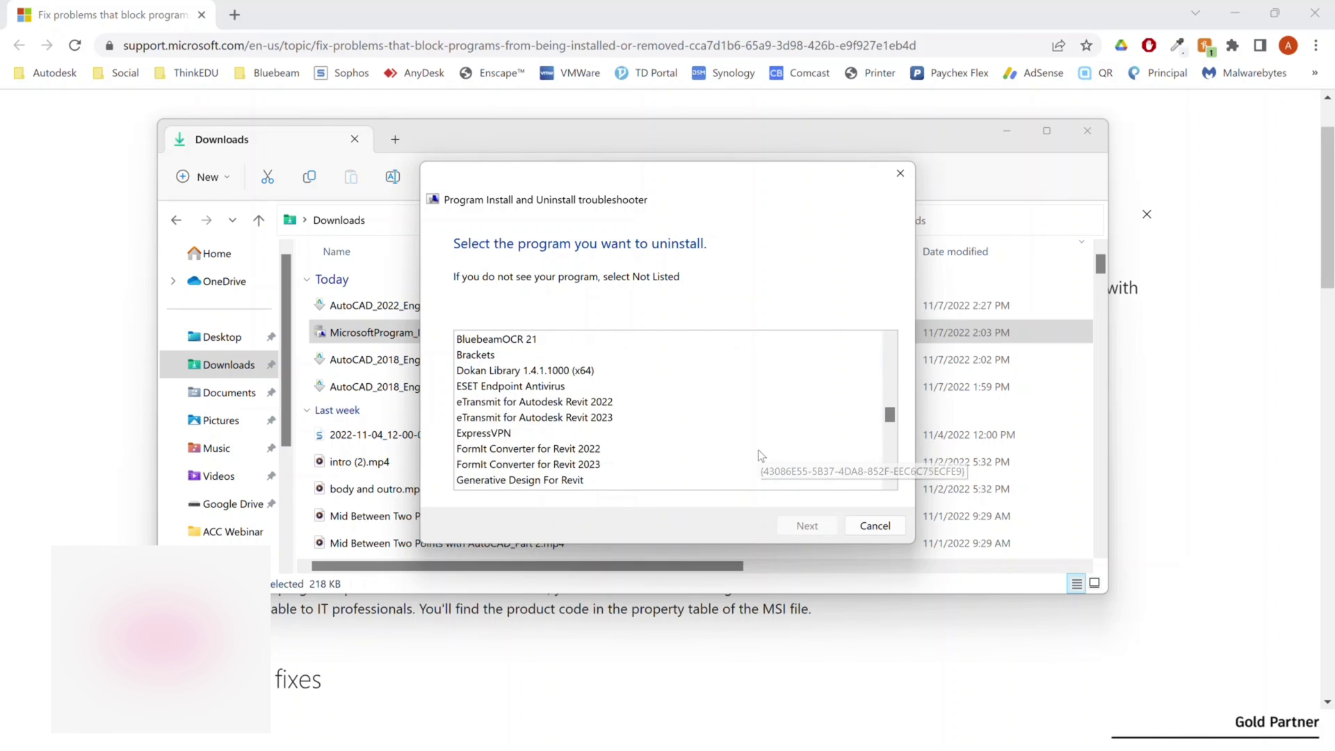
pyautogui.scroll(-1, 761, 448)
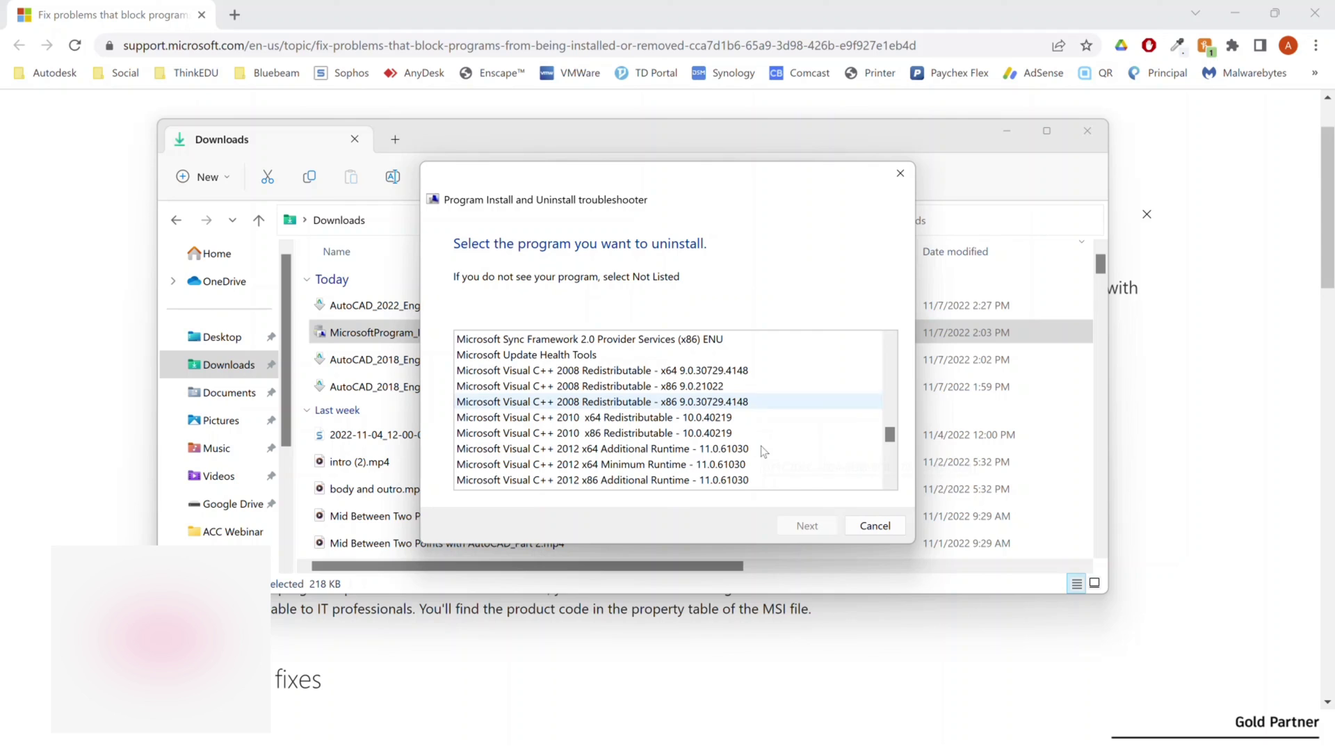
pyautogui.click(873, 527)
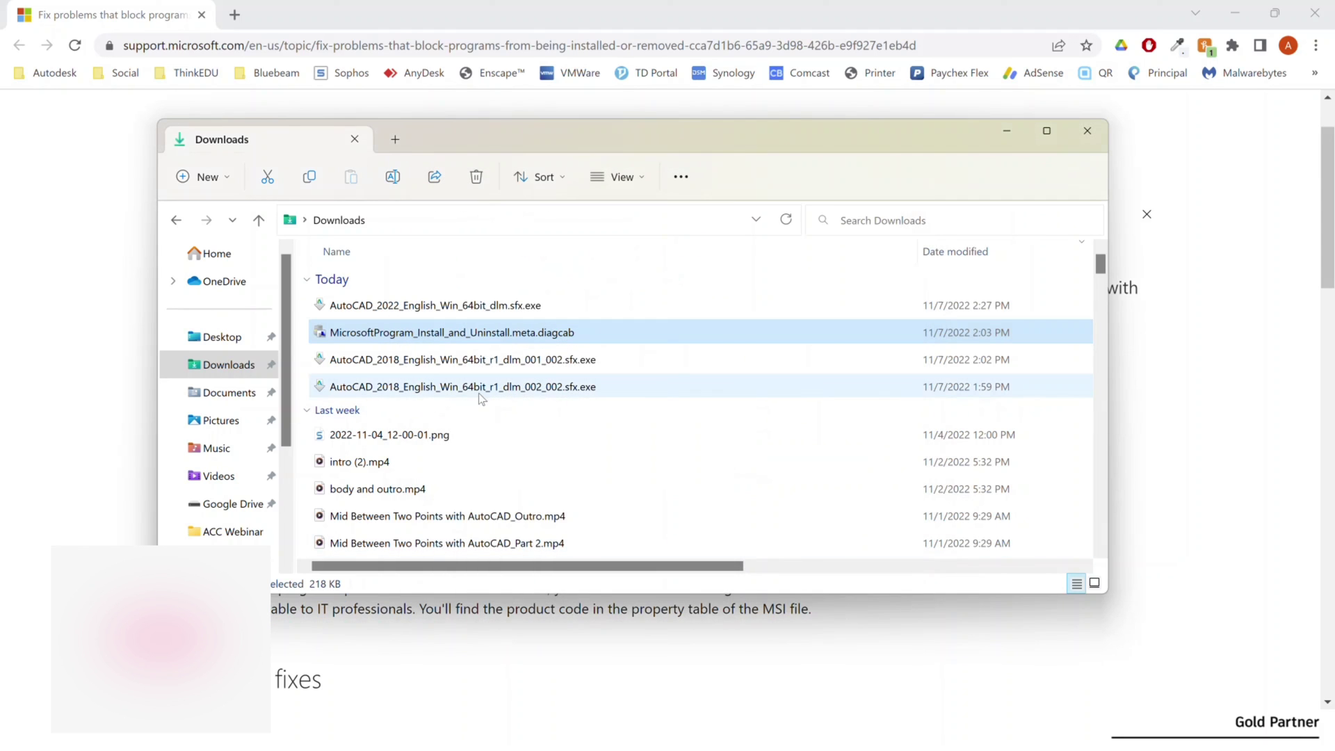
# Close the Downloads window and open C:\Autodesk from the C: drive root.
pyautogui.click(1086, 132)
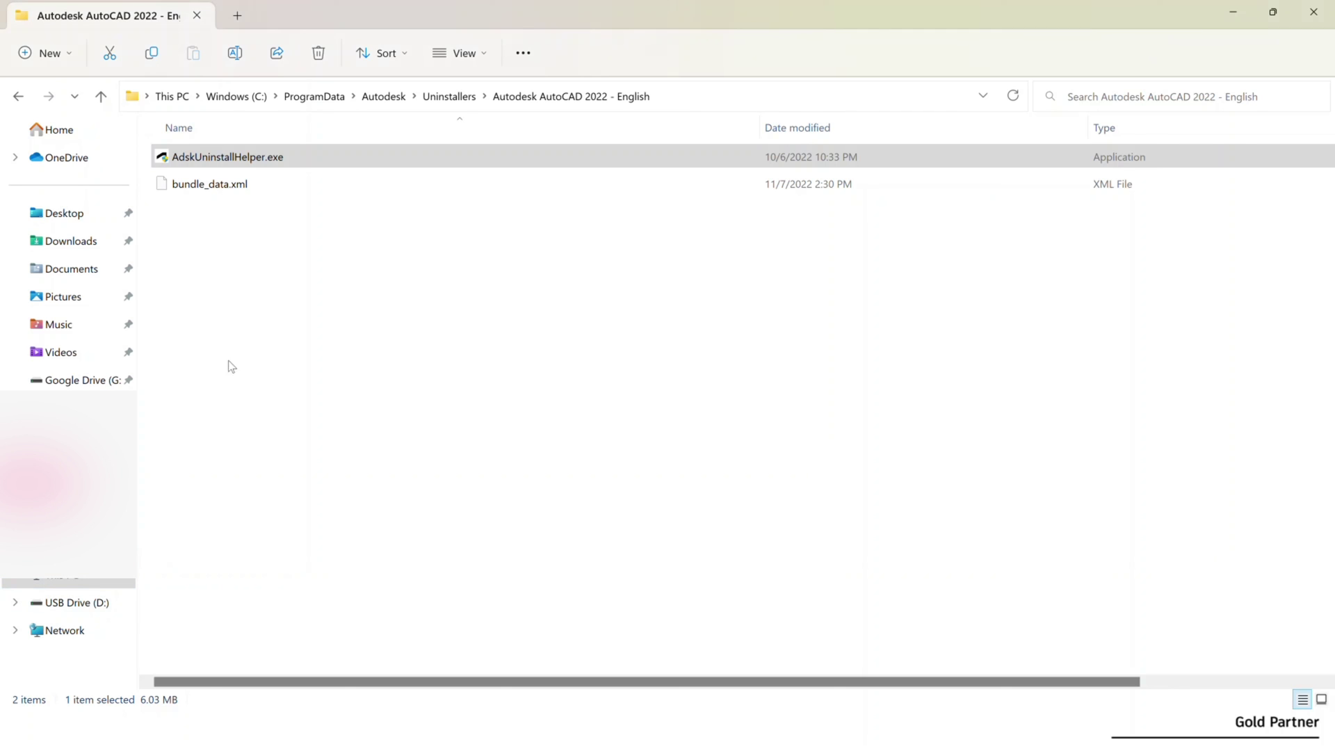
pyautogui.click(247, 99)
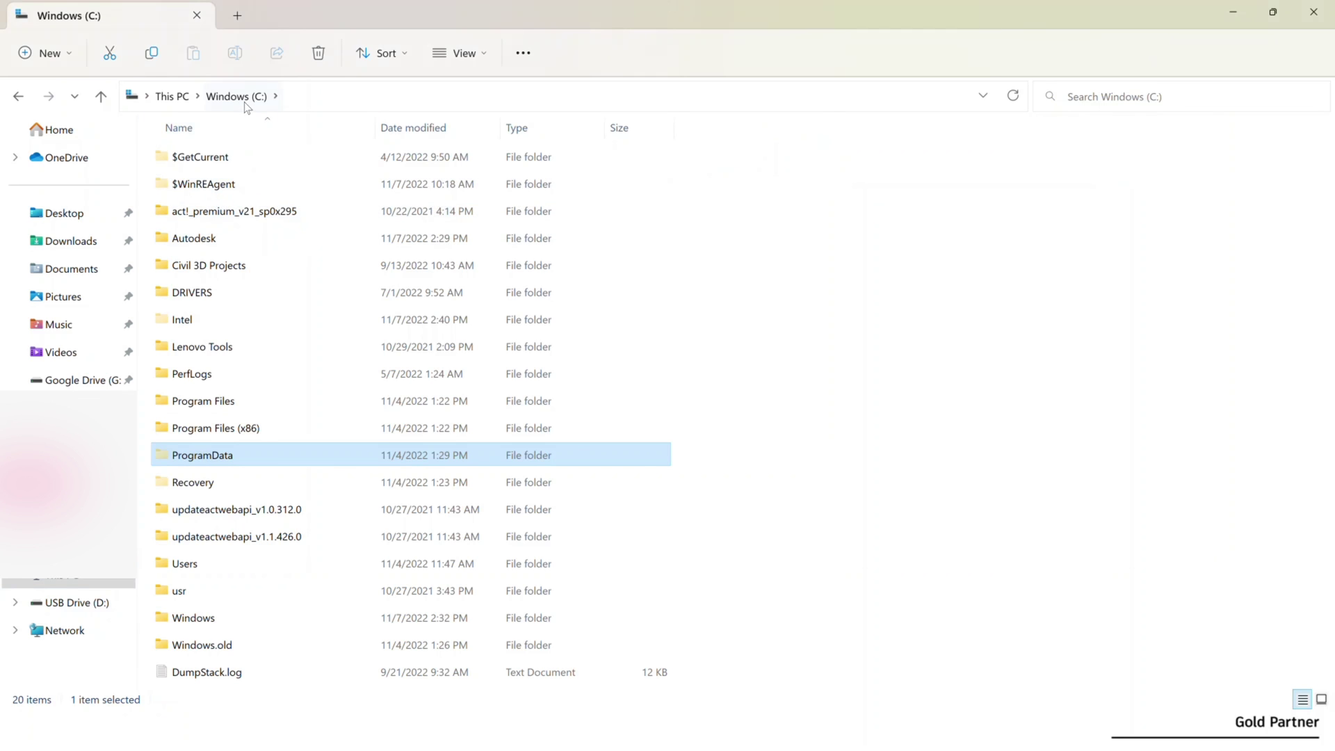
pyautogui.doubleClick(227, 235)
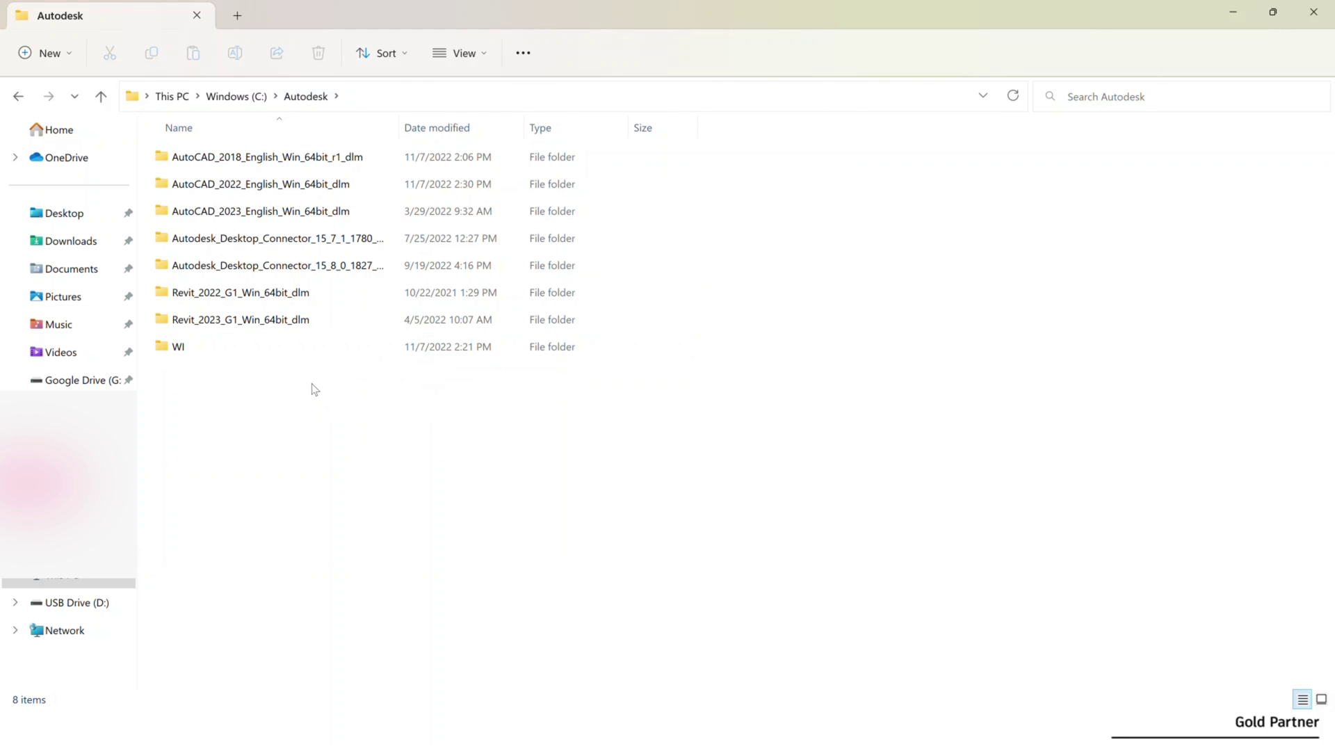
# Delete the AutoCAD_2018 and AutoCAD_2022 folders, then resume the PowerPoint slide show.
pyautogui.click(251, 157)
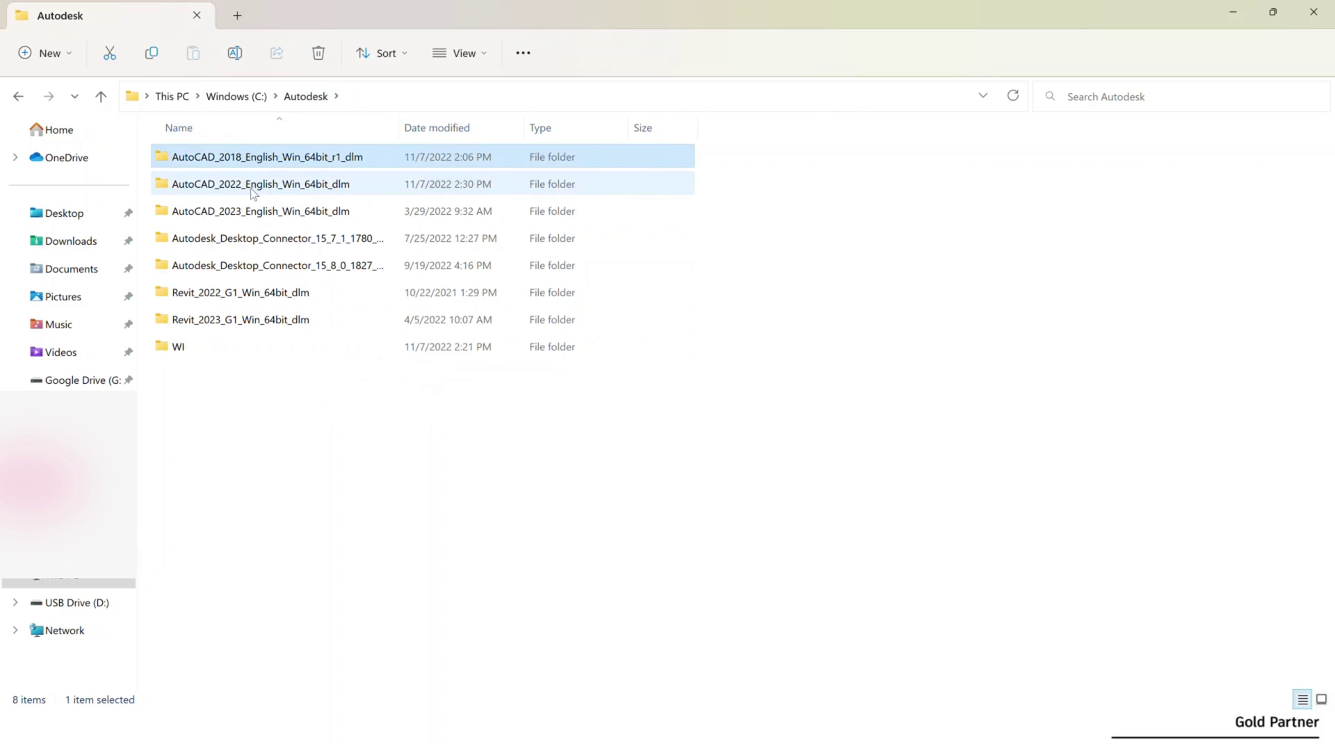
pyautogui.keyDown('ctrl'); pyautogui.click(252, 190); pyautogui.keyUp('ctrl')
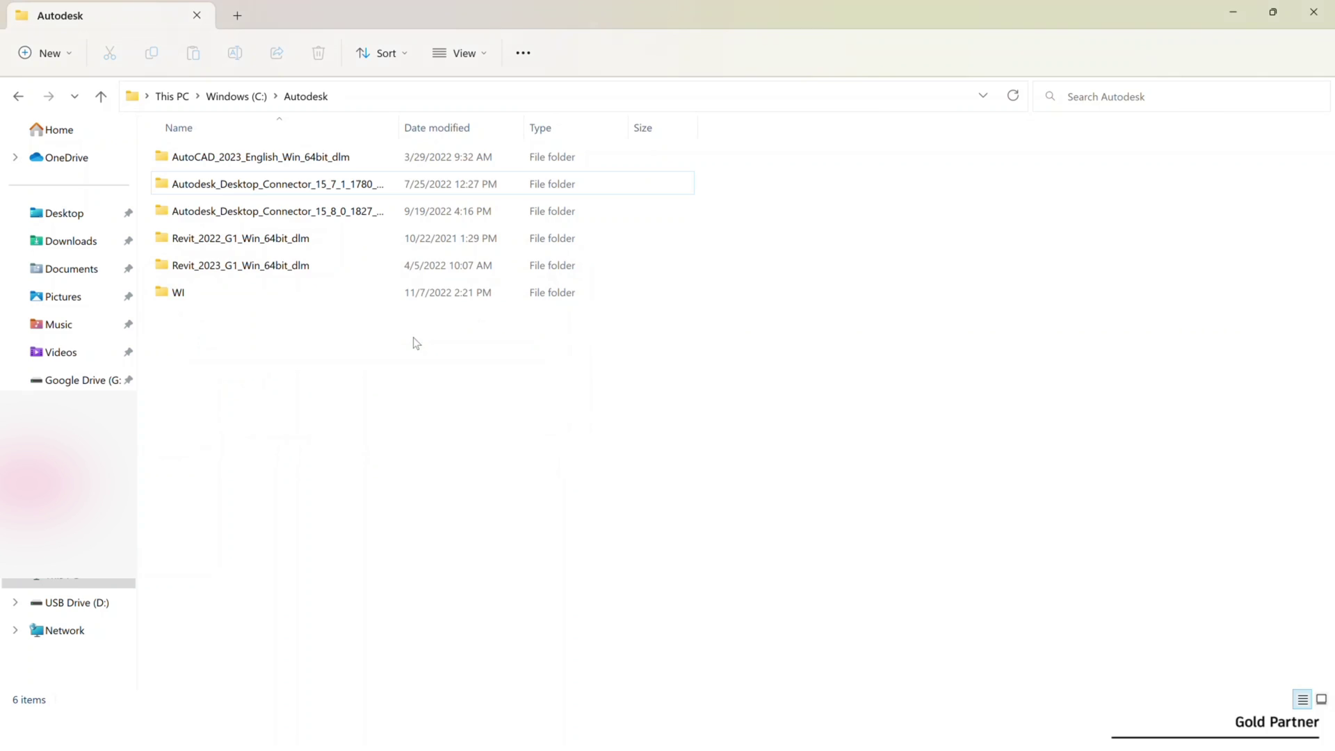
pyautogui.hotkey('alt', 'Tab')
pyautogui.press('Tab')
pyautogui.press('Tab')
pyautogui.press('Up')
pyautogui.press('Right')
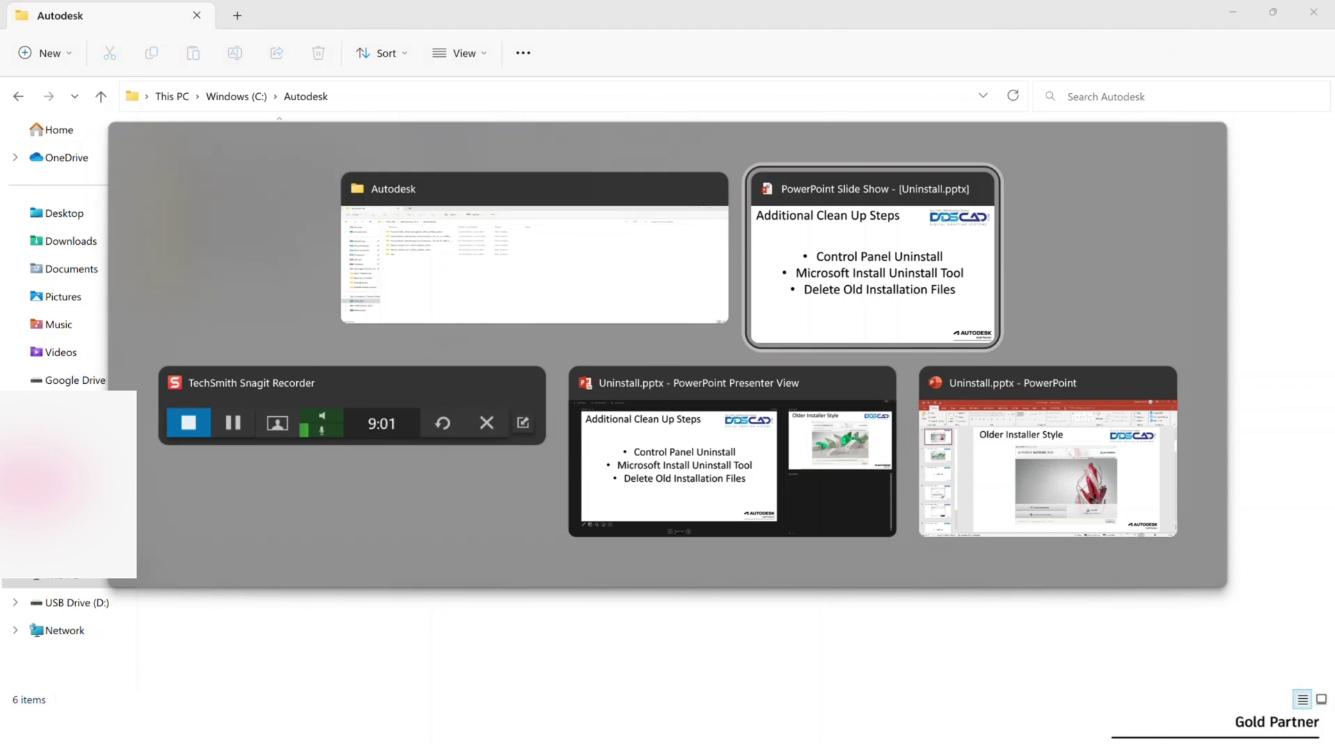